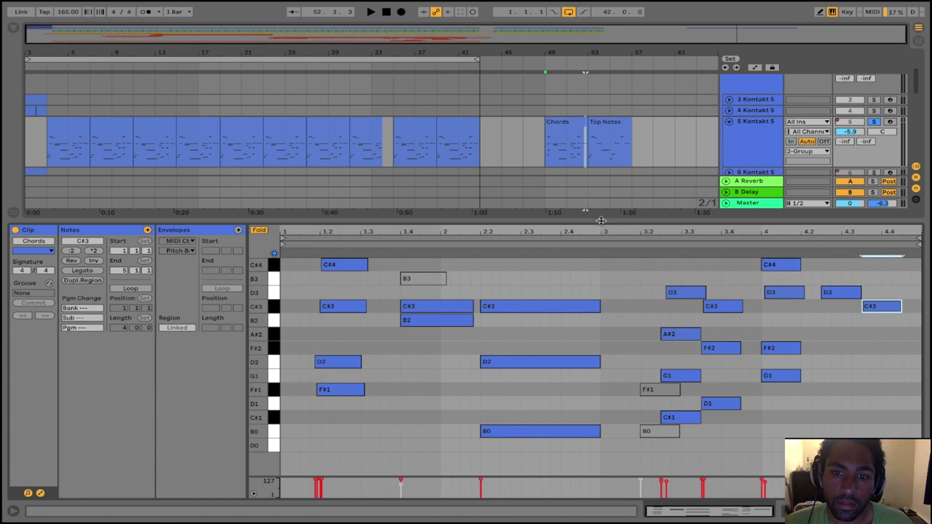
Hide the clip details, fold all tracks, and toggle the 14 Group's activation for playback of the arrangement
key("ctrl+alt+l")
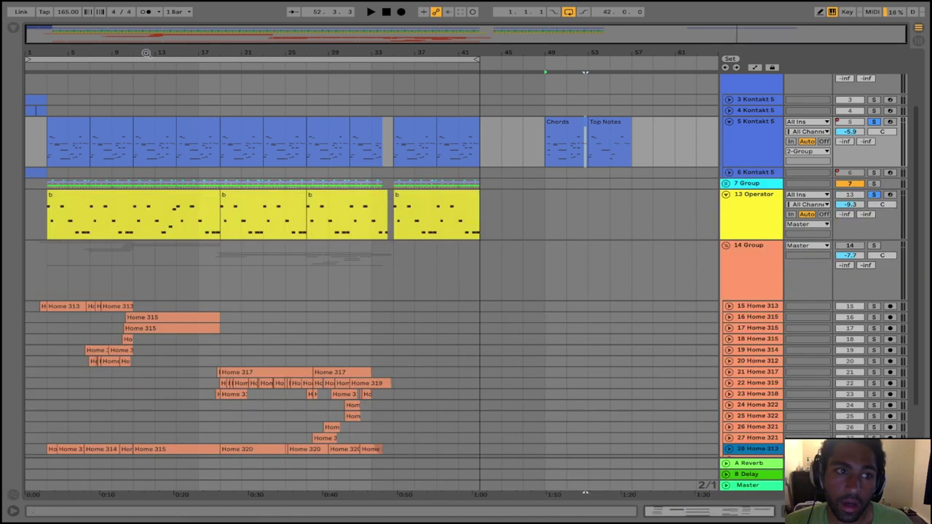
left_click_drag(49, 44, 49, 88)
left_click(726, 196, "alt")
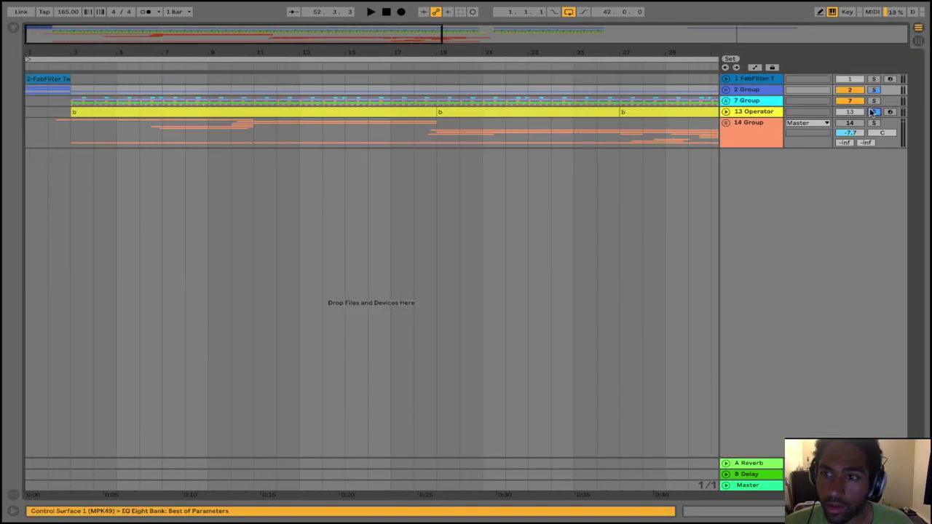
left_click_drag(73, 114, 4, 113)
left_click(849, 122)
key("space")
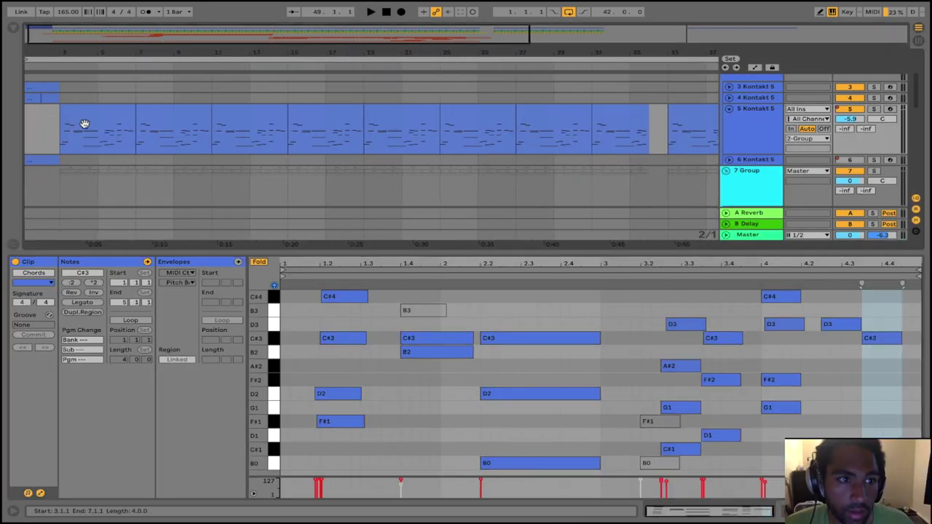
Open the first clip on the expanded 5 Kontakt 5 track and play it with that track soloed
left_click(84, 124)
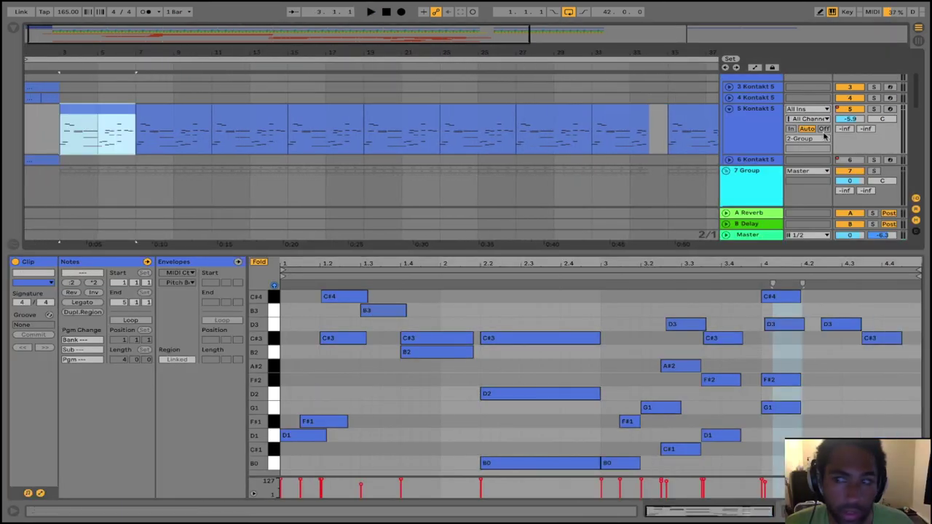
left_click(875, 110)
key("space")
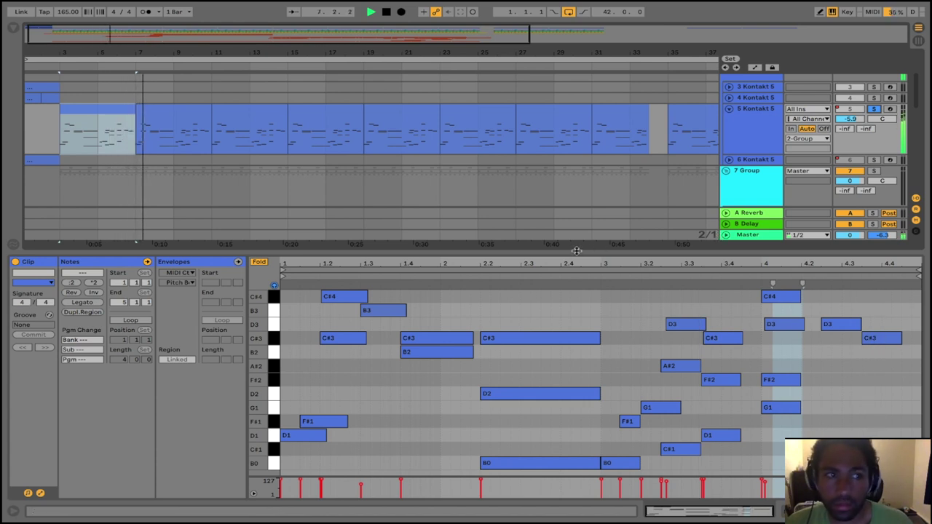
scroll(512, 158, "down", 4)
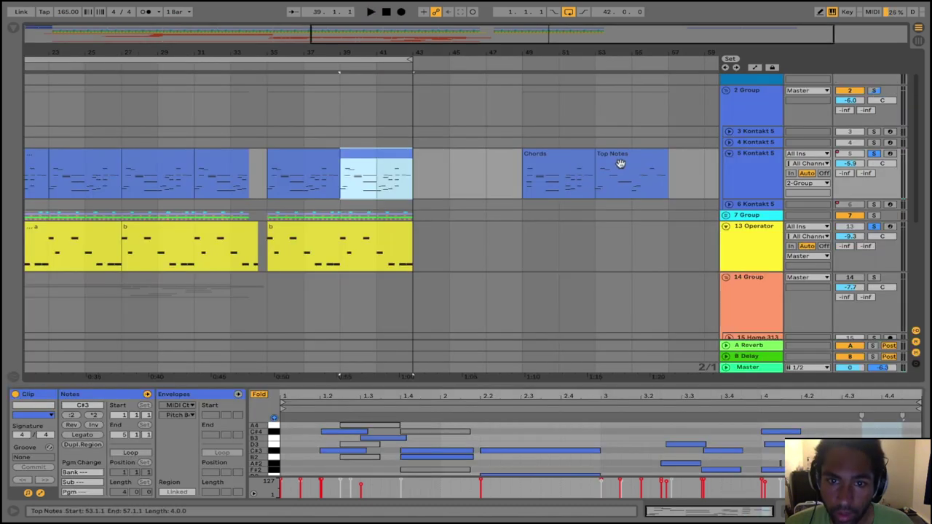
Open the Top Notes clip at bar 53 and enlarge the note editor to show all its pitches
left_click(627, 153)
left_click_drag(497, 384, 504, 235)
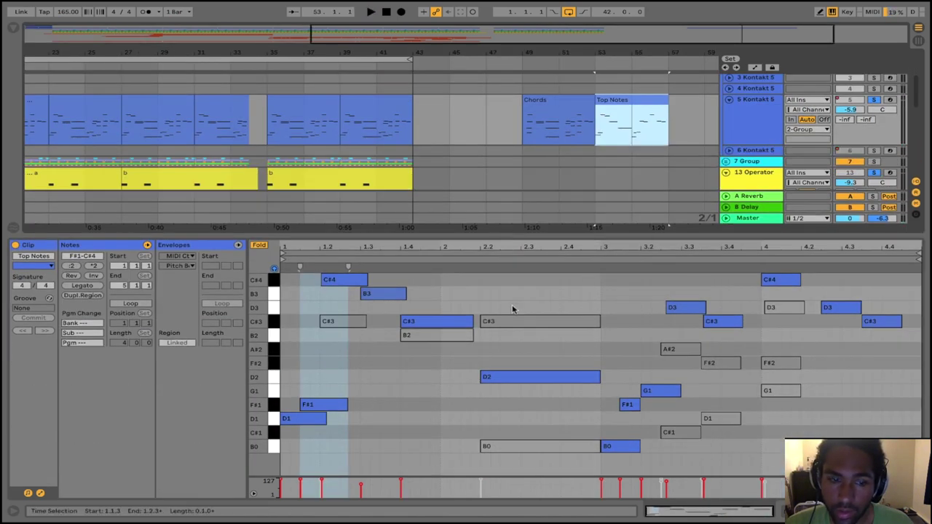
left_click(472, 298)
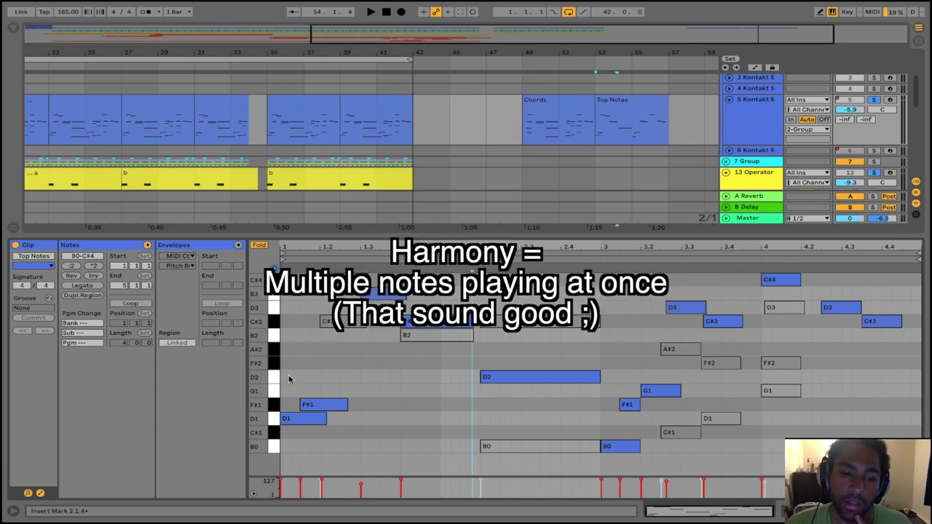
Try the Top Notes clip's long D2 note an octave higher during playback, then return it to D2
left_click(505, 377)
key("shift+Up")
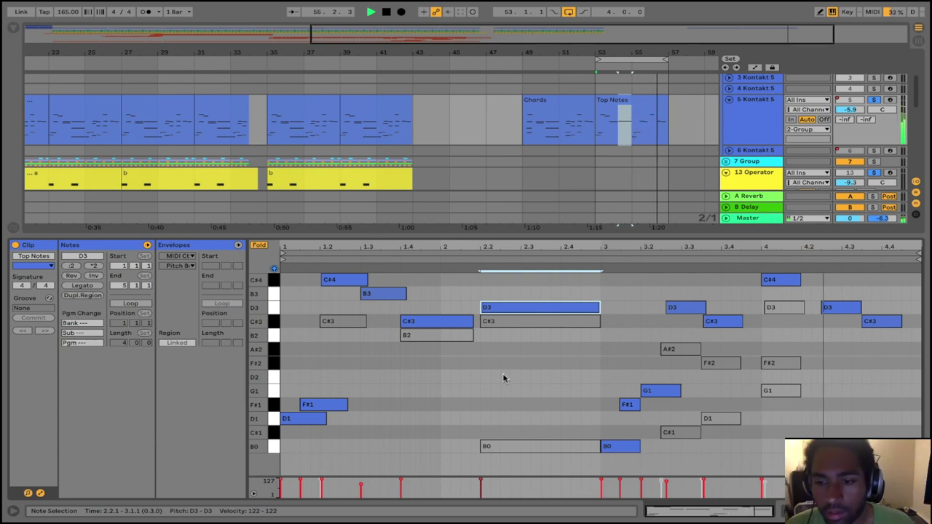
key("shift+Down")
key("space")
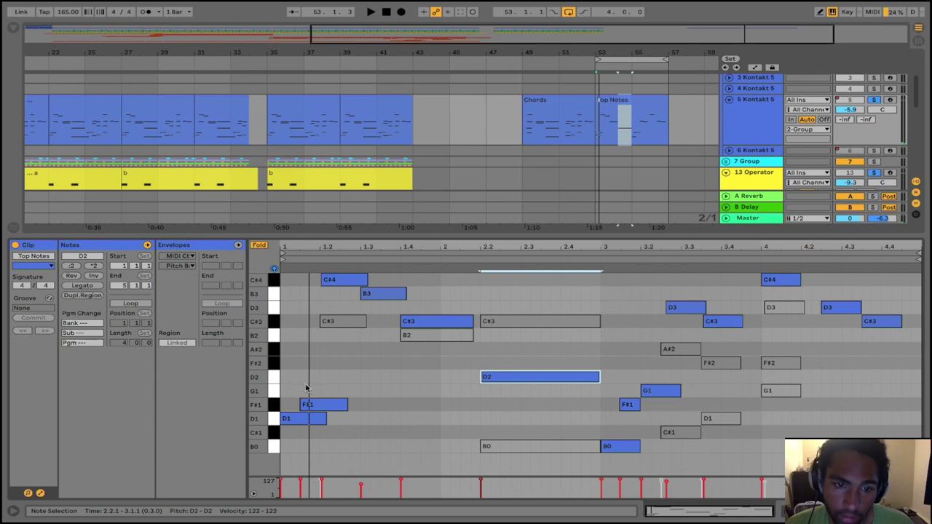
Reactivate the muted C#3 at beat 1.2, B2 at 1.4 and C#3 at 2.2 in Top Notes, listening to the clip
left_click(339, 321)
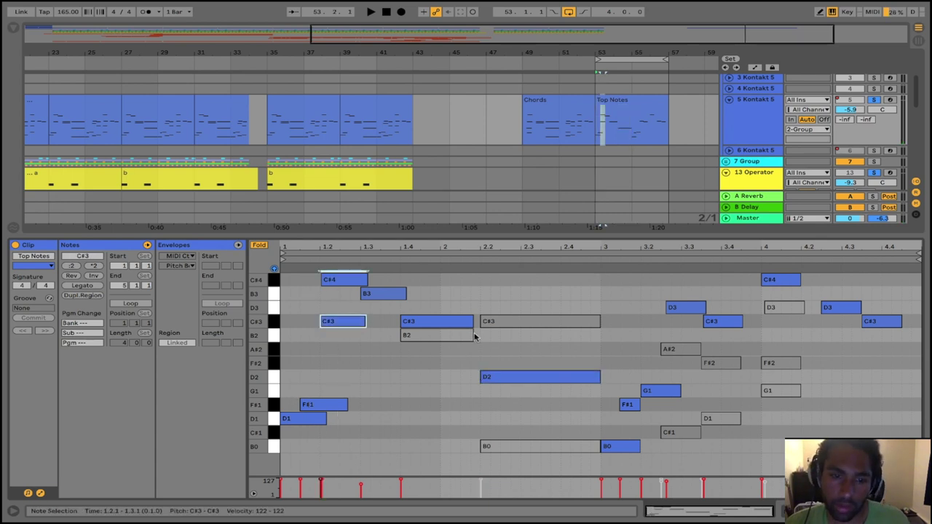
key("space")
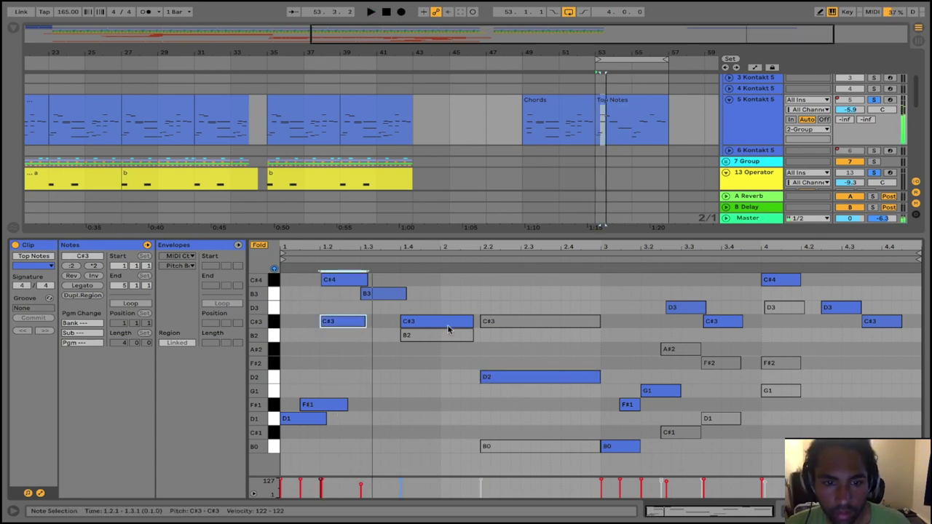
left_click(418, 338)
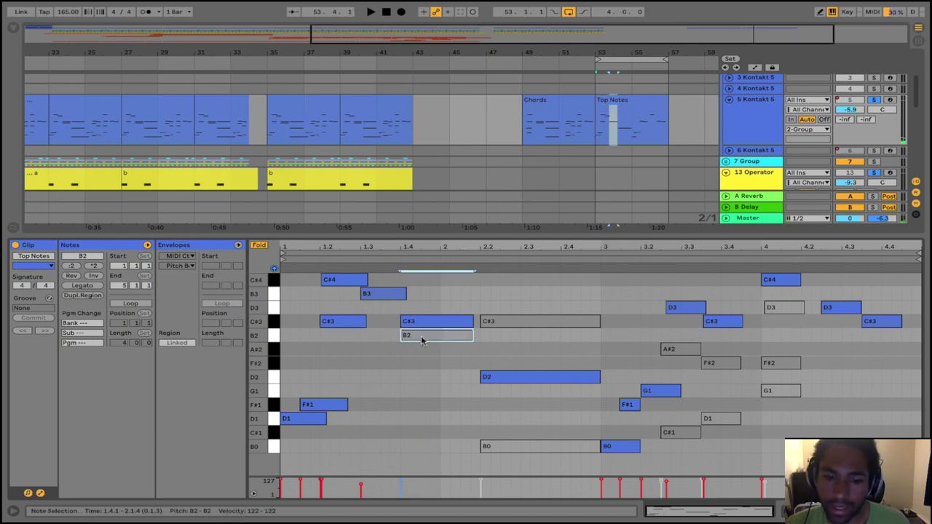
left_click(491, 323)
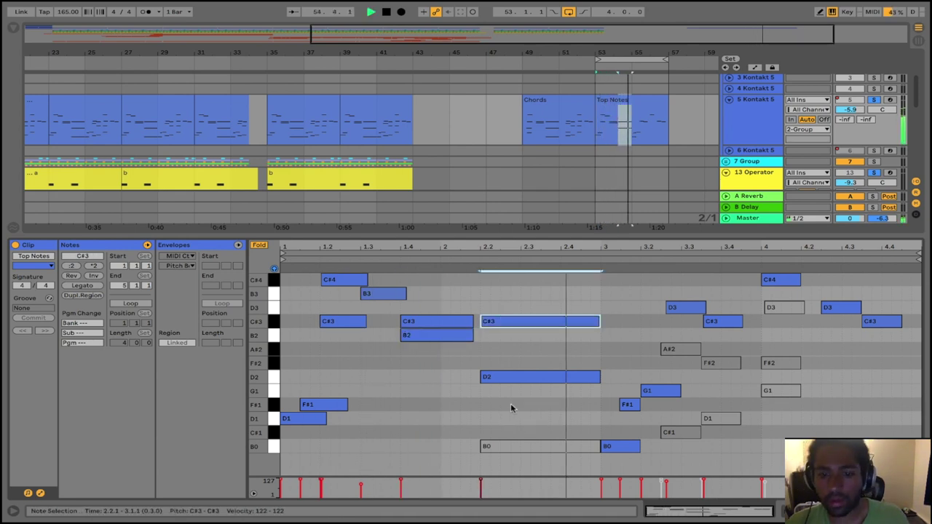
key("space")
Reactivate the muted A#2 and C#1 notes before beat 3.3 and the F#2 and D1 notes after it, and play Top Notes
left_click(676, 349)
key("0")
left_click(692, 434)
key("0")
left_click_drag(705, 437, 716, 346)
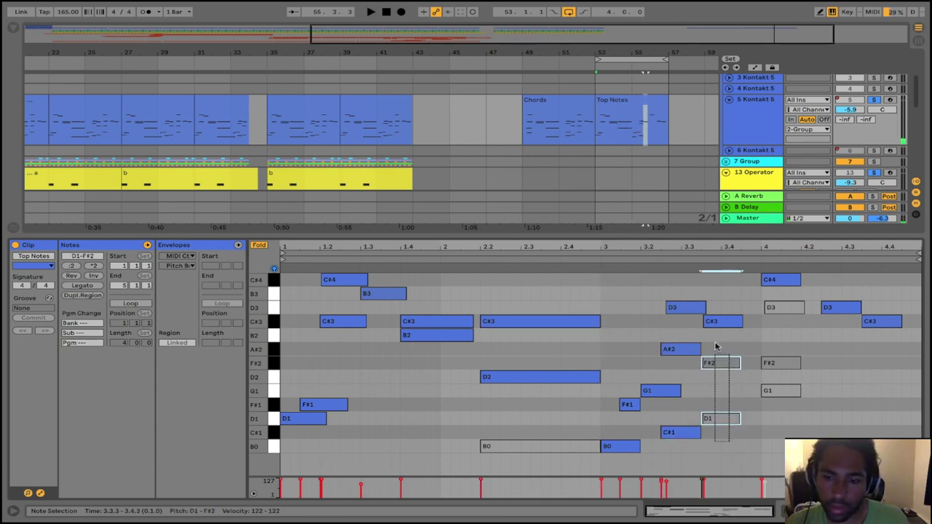
key("space")
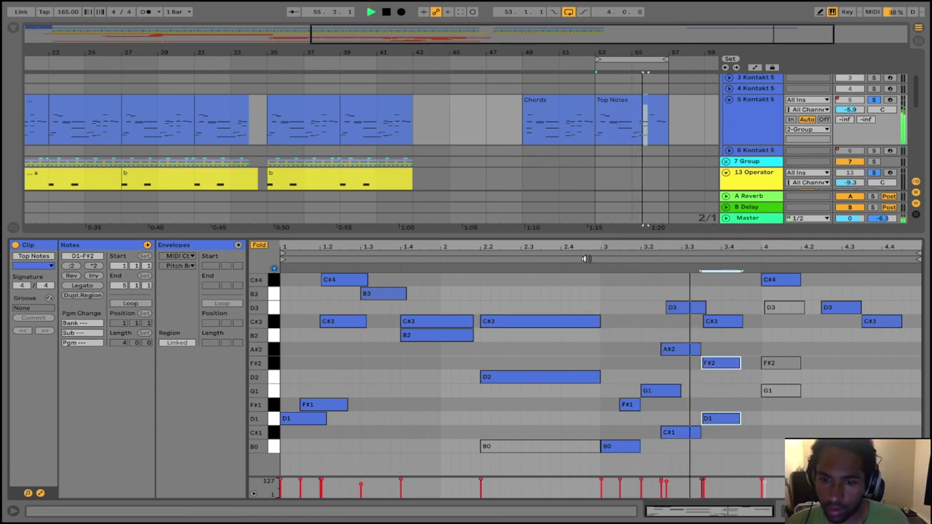
Reactivate the muted D3, F#2 and G1 notes at bar 4 and the long B0 note at 2.2 in Top Notes
left_click_drag(772, 399, 785, 308)
key("0")
left_click(609, 266)
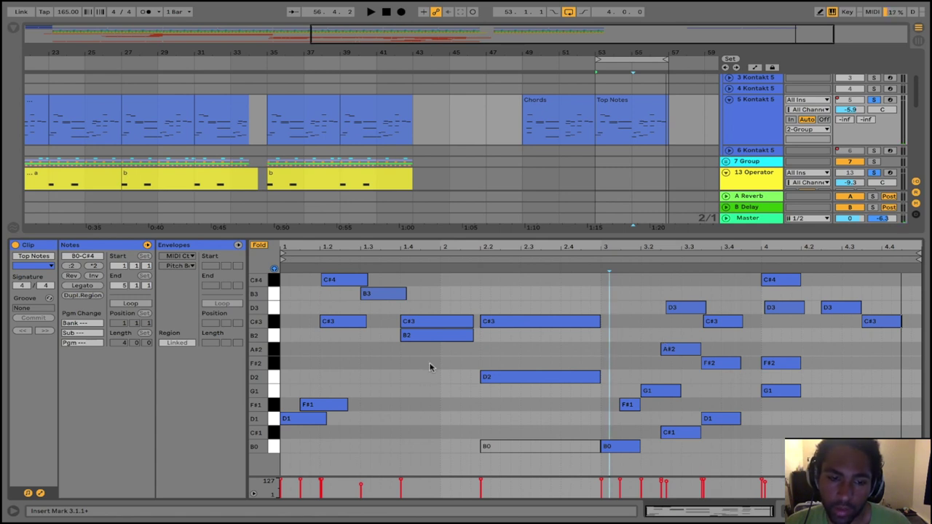
left_click(559, 446)
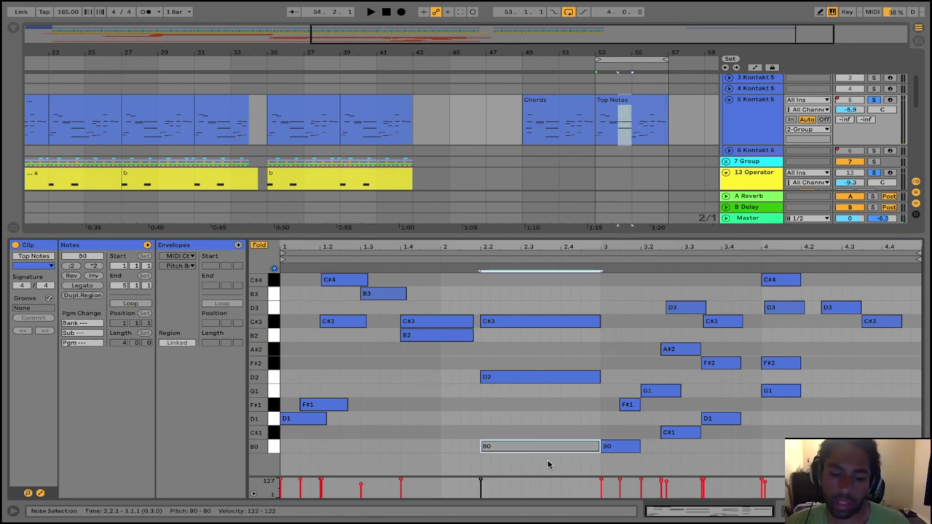
key("0")
Compare the note layouts of the Chords and Top Notes clips
left_click(552, 110)
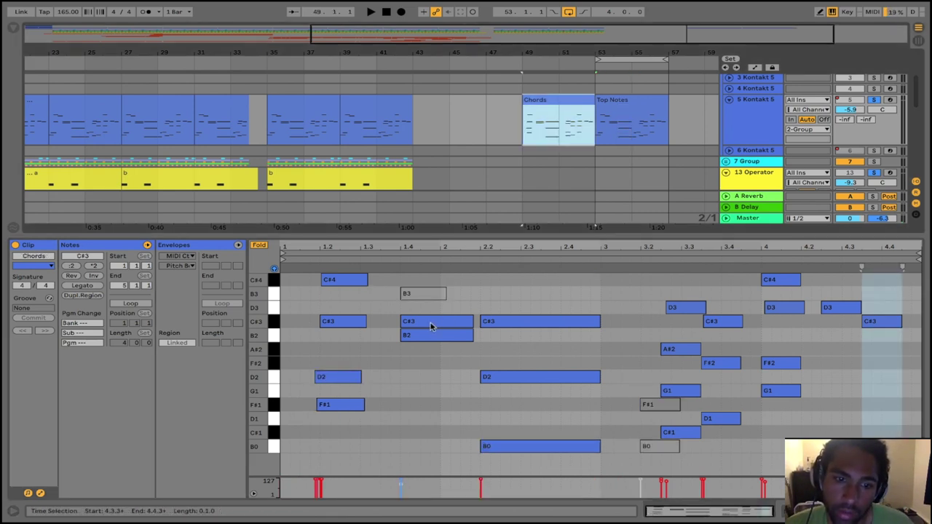
left_click(616, 118)
left_click(552, 120)
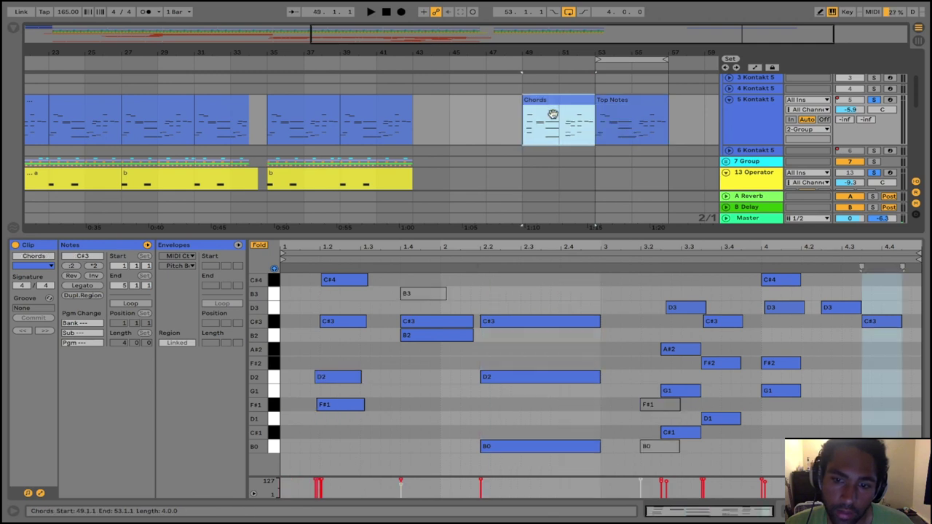
left_click(552, 278)
left_click(619, 111)
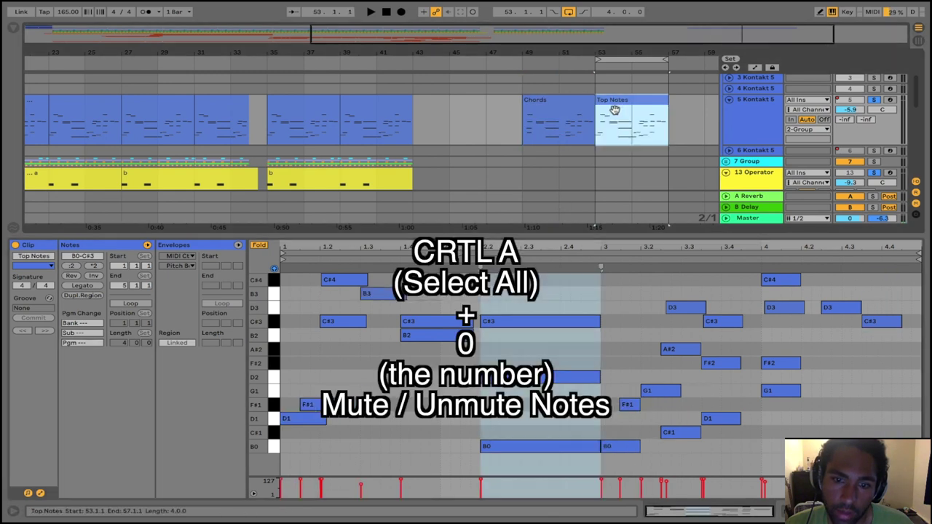
Select all notes in the Chords clip, mute them all, and then unmute them all
left_click(575, 108)
left_click(500, 295)
key("ctrl+a")
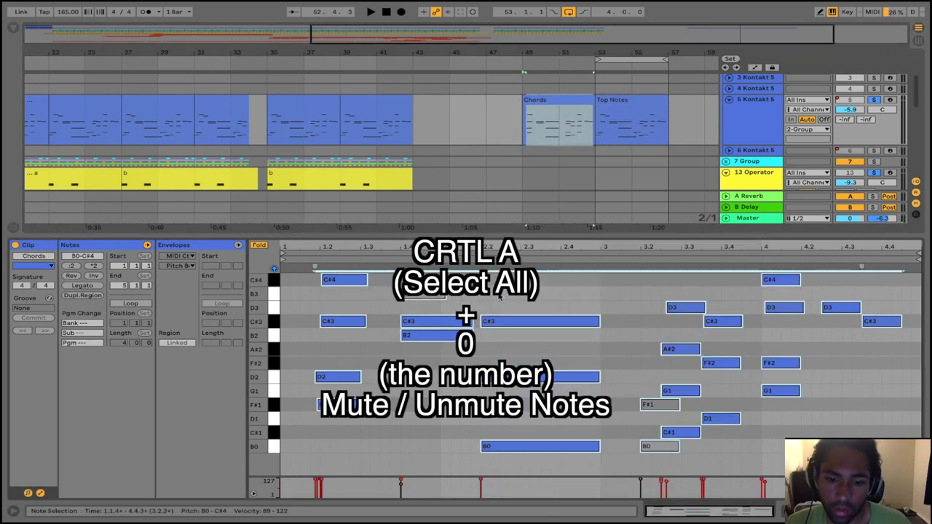
key("0")
key("0")
left_click(501, 296)
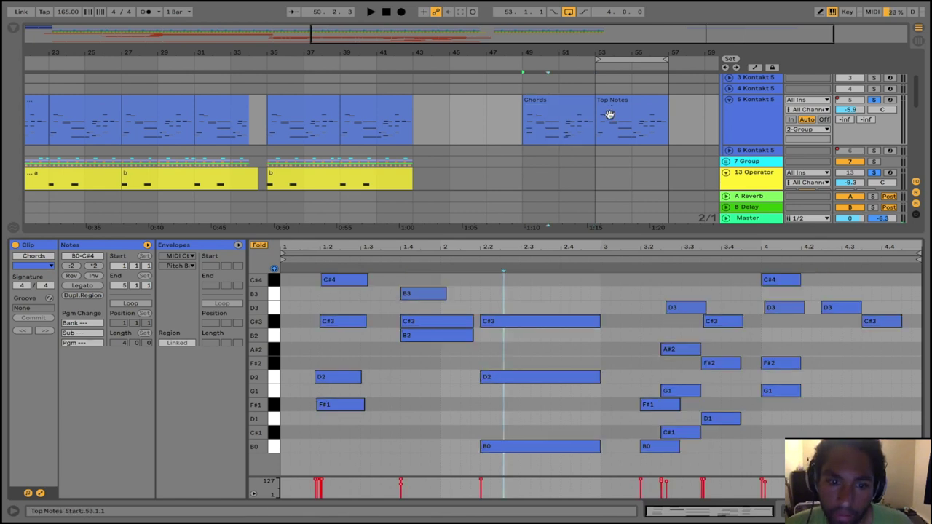
Compare the Top Notes and Chords clips, then mute the B3 note and the final D3 and C#3 notes in Chords
left_click(617, 116)
left_click(562, 113)
left_click(610, 109)
left_click(575, 119)
key("space")
left_click(415, 294)
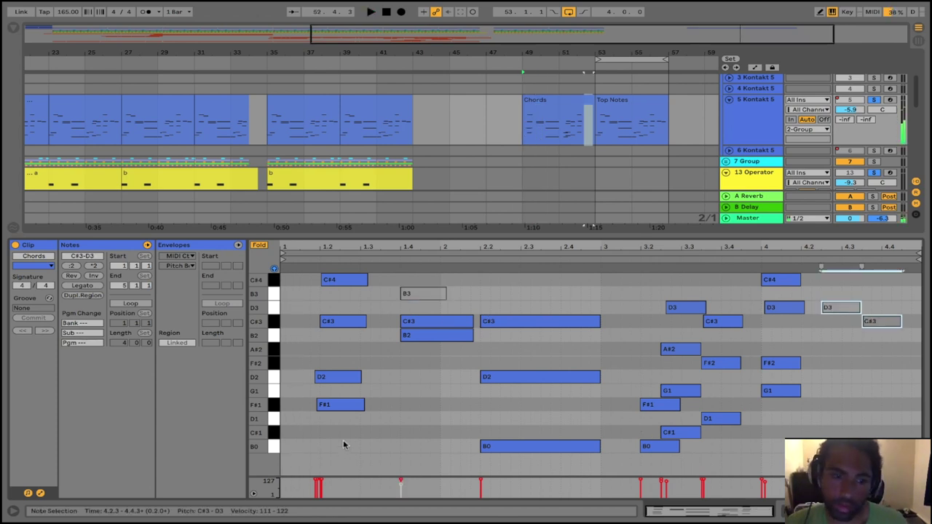
Select each chord in the Chords clip in turn, and mute the F#1 and B0 notes near beat 3.2
left_click_drag(343, 444, 349, 279)
left_click_drag(447, 366, 454, 305)
left_click_drag(536, 284, 550, 474)
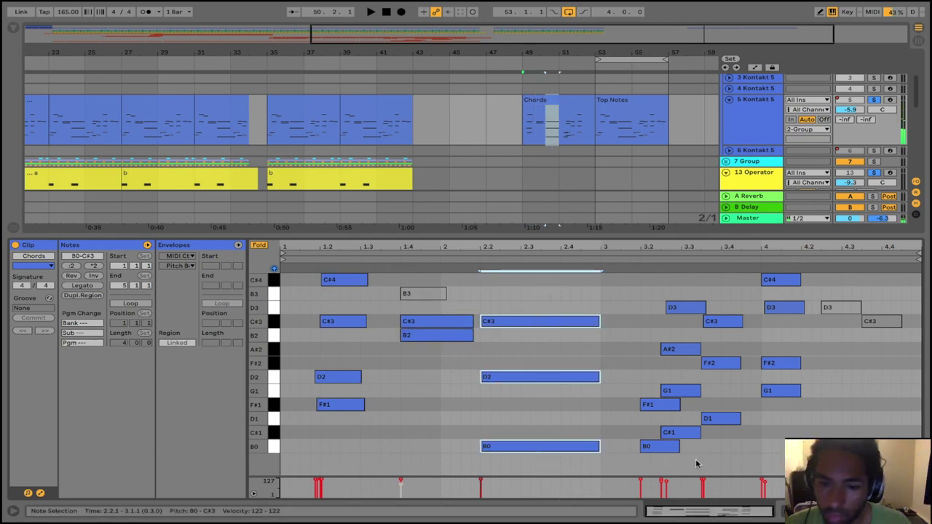
left_click_drag(694, 463, 692, 282)
left_click_drag(736, 470, 733, 290)
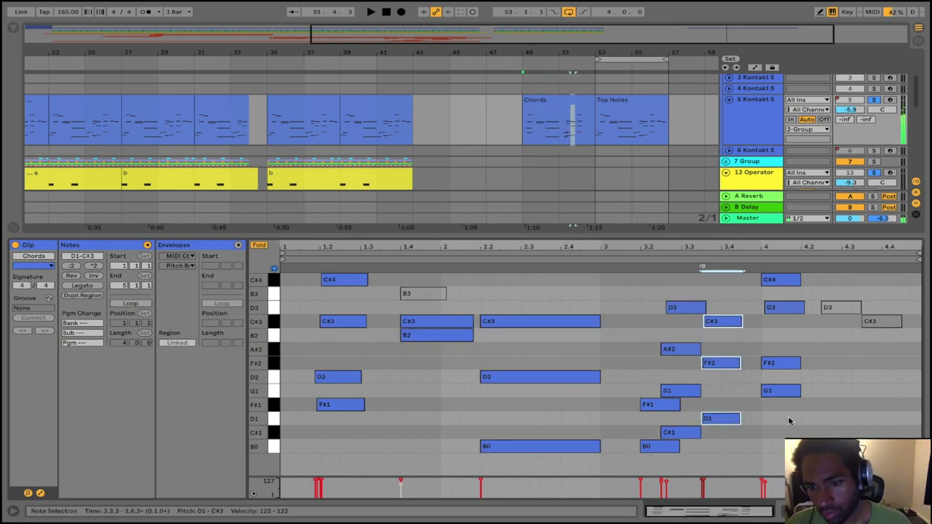
left_click_drag(790, 425, 783, 283)
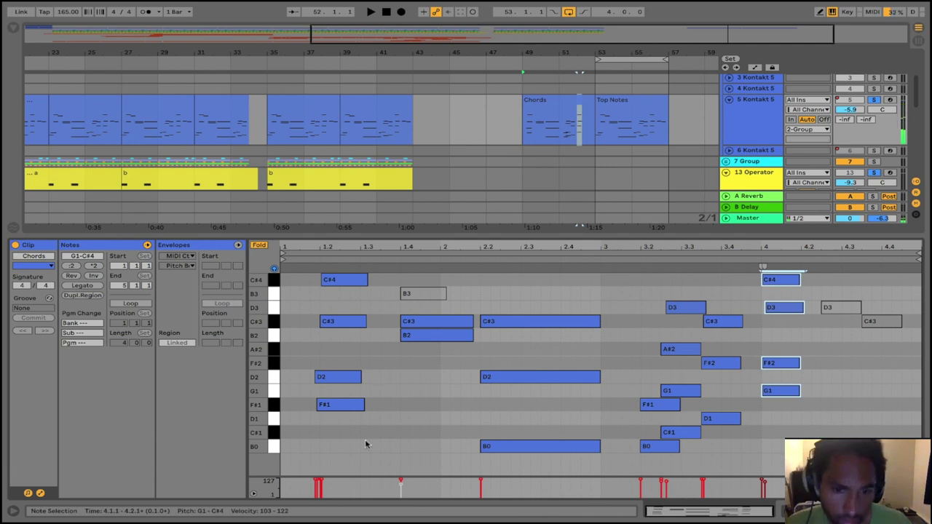
left_click_drag(648, 375, 652, 470)
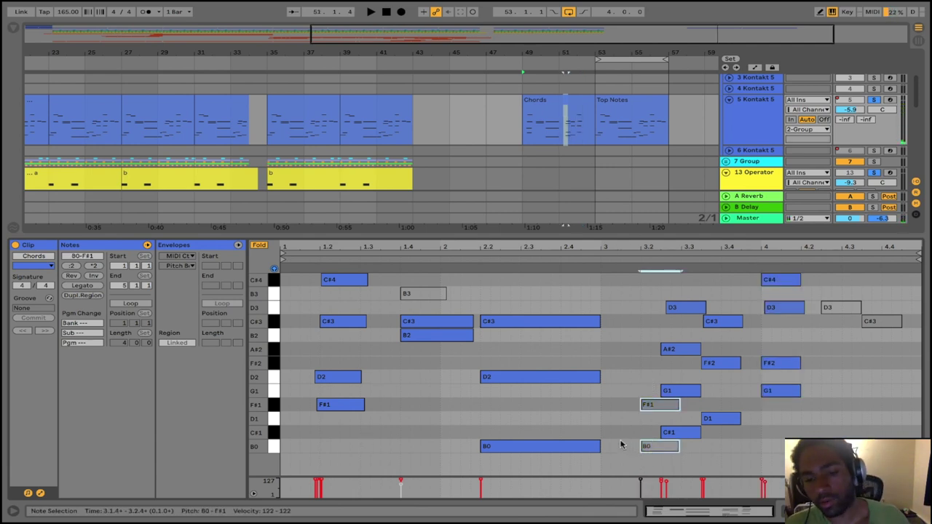
Open the Top Notes clip and listen to its opening notes
left_click(621, 114)
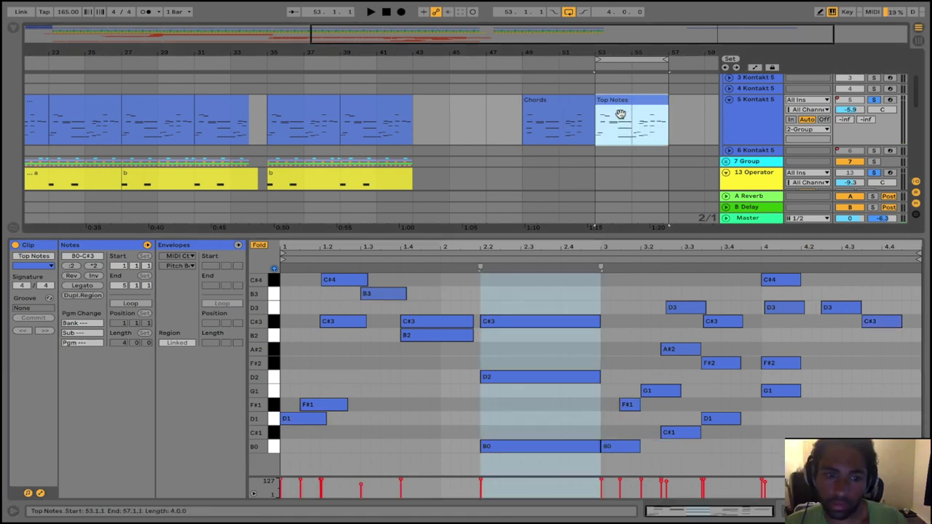
left_click(591, 296)
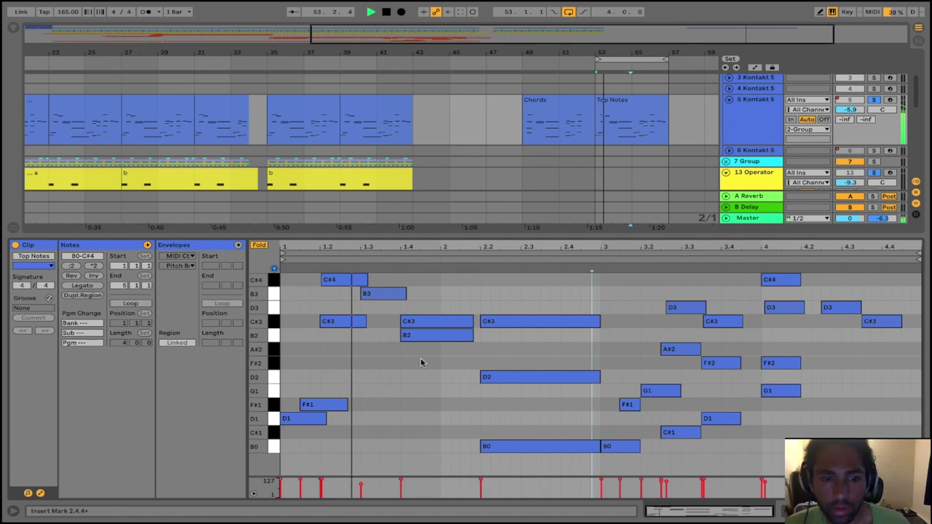
left_click(338, 404)
key("space")
Compare the opening note groups of the Top Notes and Chords clips and play Top Notes again
left_click_drag(326, 437, 317, 272)
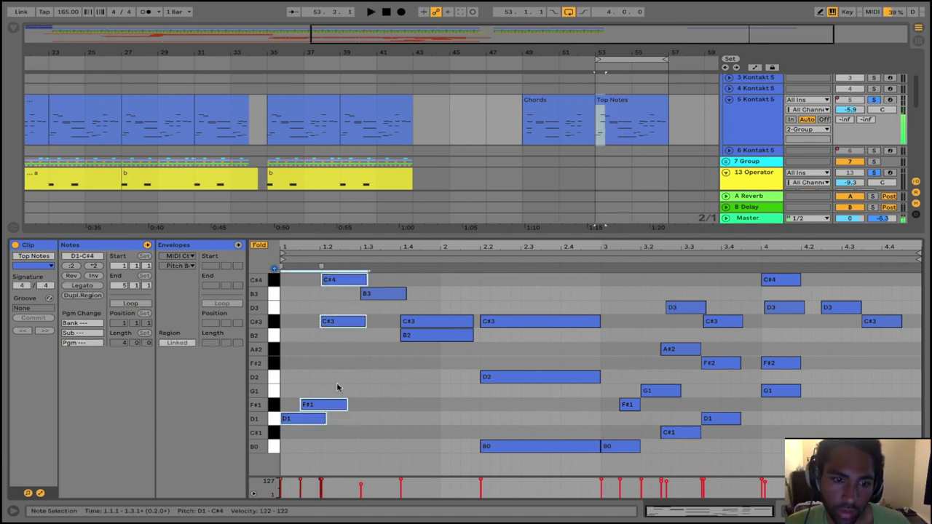
double_click(559, 120)
left_click_drag(351, 437, 324, 273)
double_click(649, 128)
left_click(339, 374)
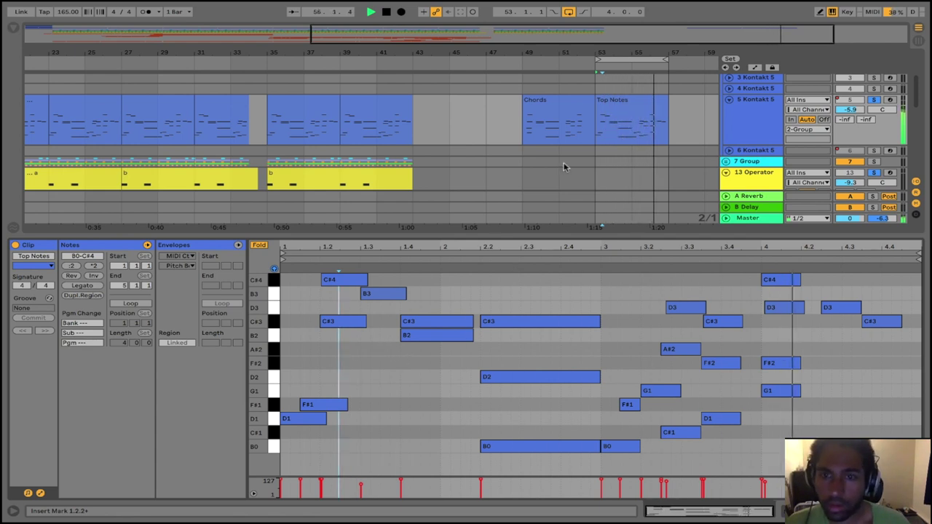
left_click(626, 108)
key("space")
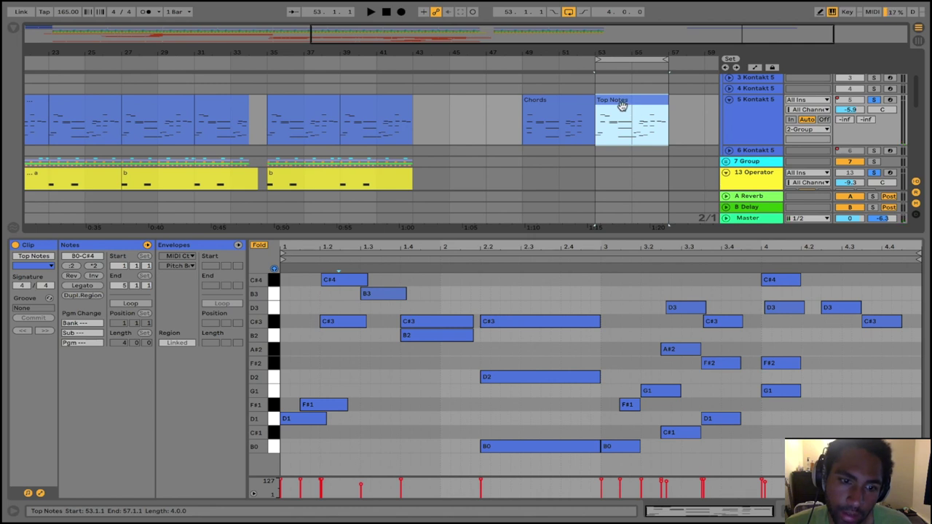
Add an A#2 note to the first chord of the Chords clip
left_click(571, 109)
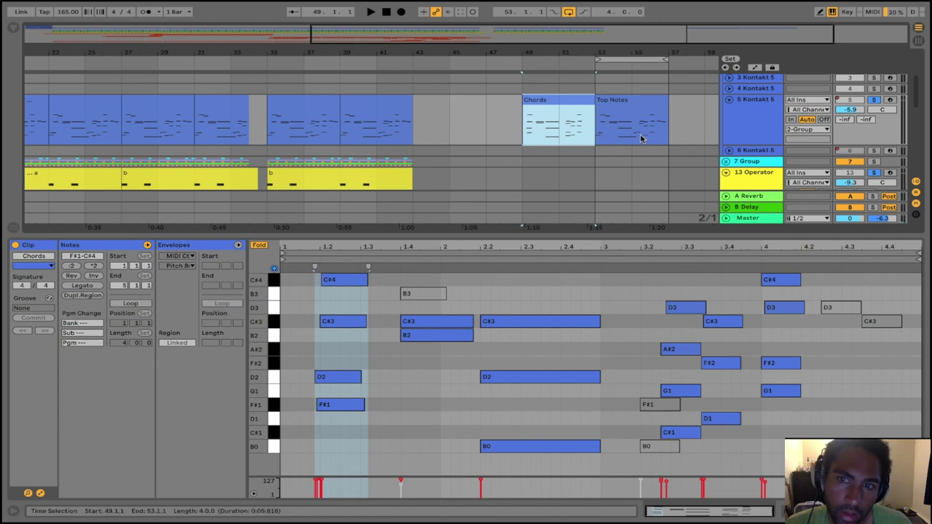
left_click_drag(332, 328, 335, 357)
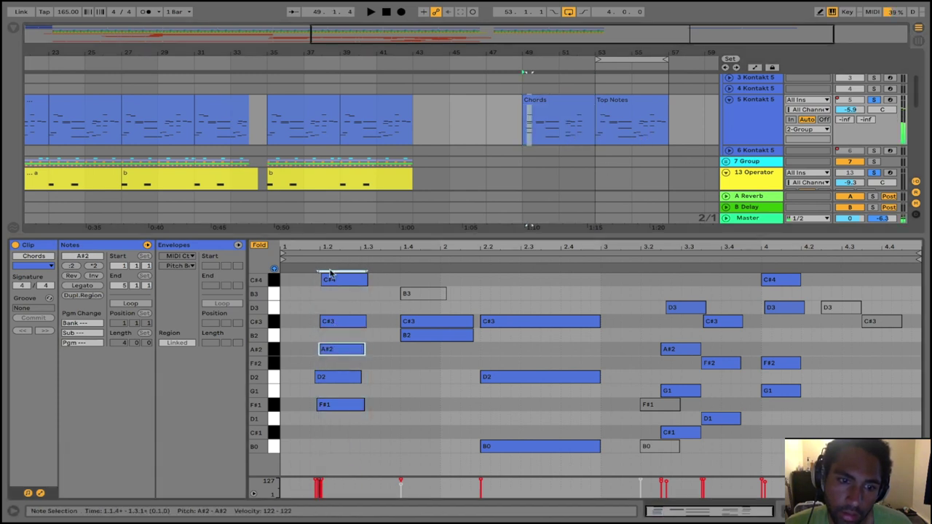
Duplicate the Top Notes clip directly after itself and delete all notes in the copy
left_click(639, 110)
key("ctrl+d")
key("Delete")
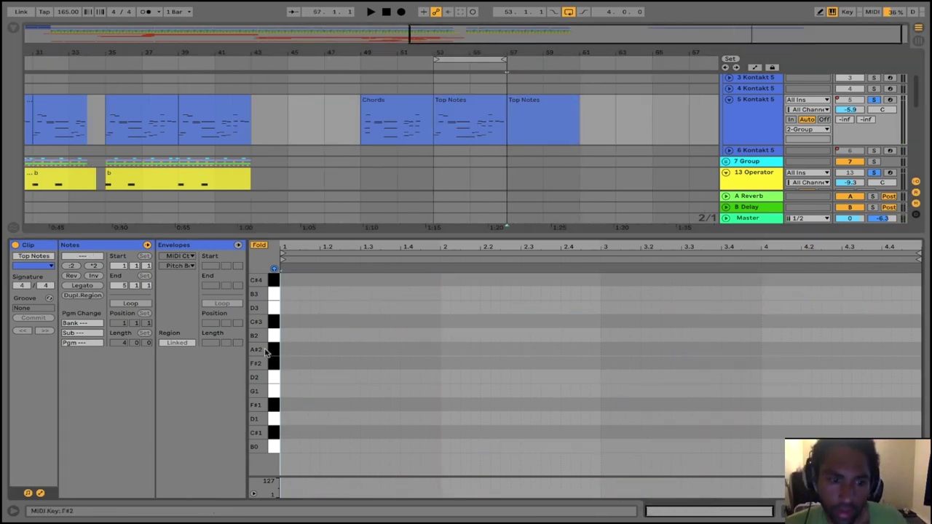
Draw a new melody with supporting notes on B, D, F#, G and C# in the emptied clip, each about 0.1.2 long
left_click(290, 335)
key("space")
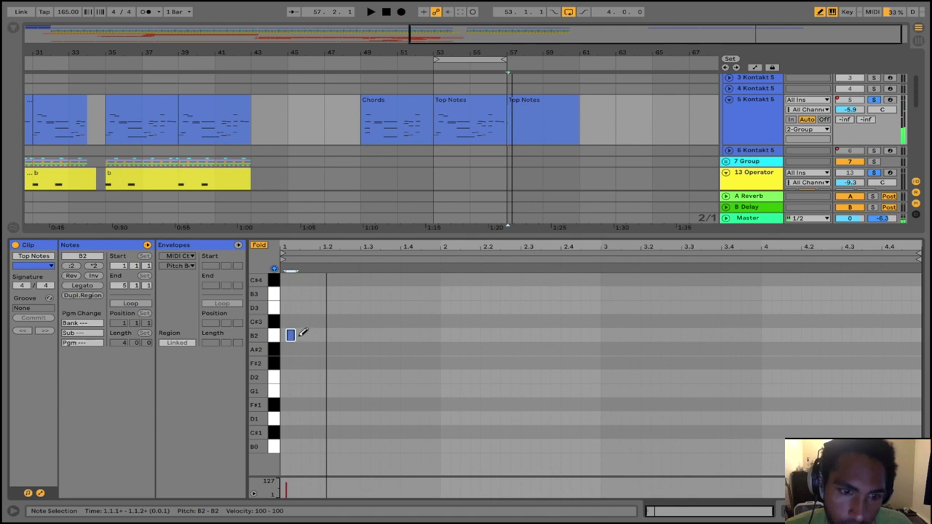
left_click_drag(294, 335, 351, 336)
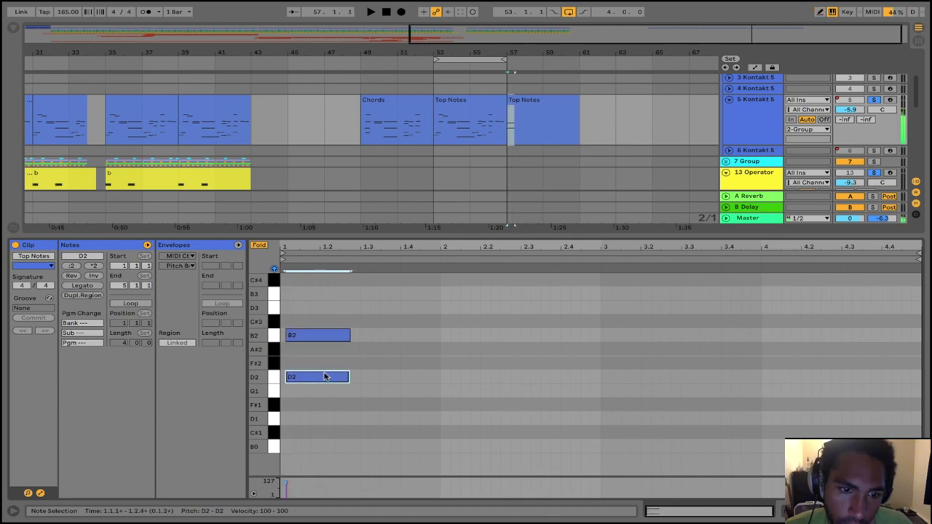
left_click_drag(325, 377, 337, 350)
mouse_move(337, 350)
left_mouse_down()
mouse_move(363, 304)
mouse_move(362, 446)
mouse_move(350, 363)
left_mouse_up()
left_click_drag(351, 363, 378, 307)
left_click_drag(378, 307, 464, 433)
left_click_drag(464, 433, 469, 394)
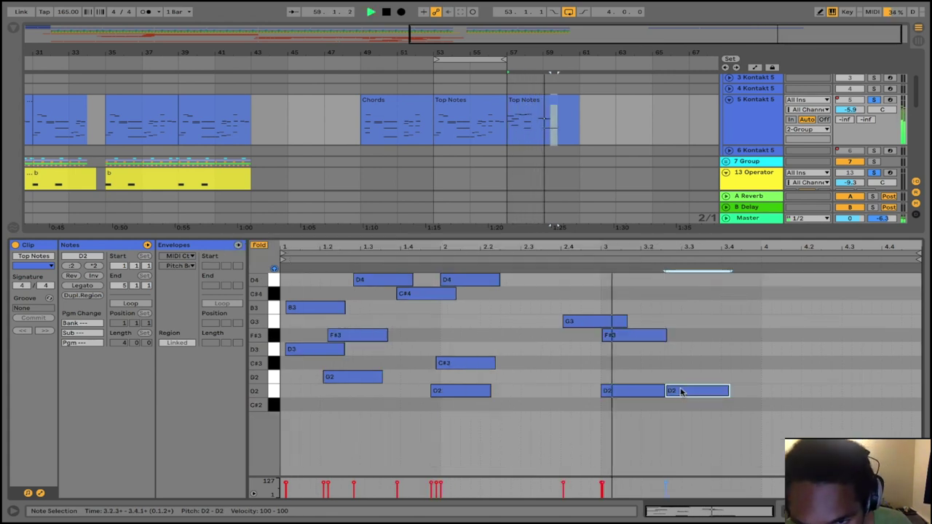
Delete the group of notes from about 2.4 to 3.4 in the duplicated clip
left_click_drag(577, 301, 719, 437)
key("space")
key("Delete")
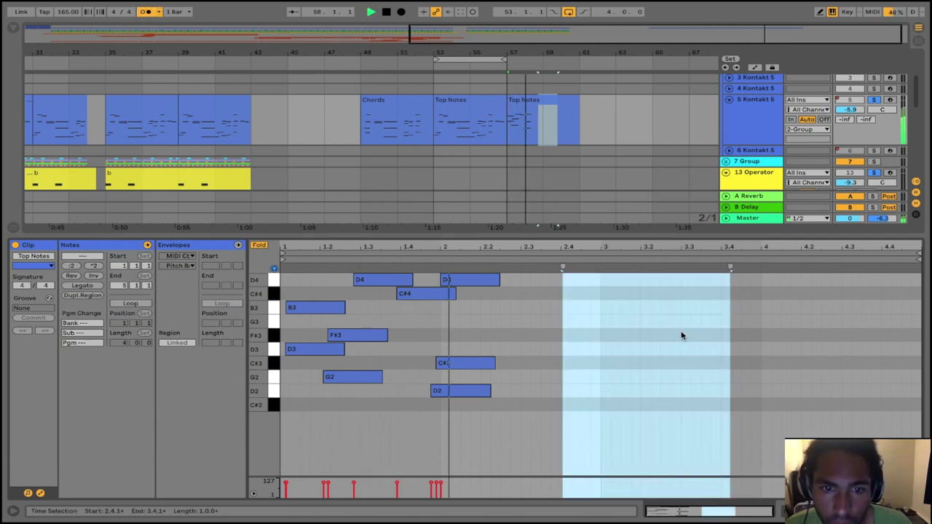
Transpose the remaining notes down an octave and loop the duplicated Top Notes clip with only its used pitches shown
key("ctrl+a")
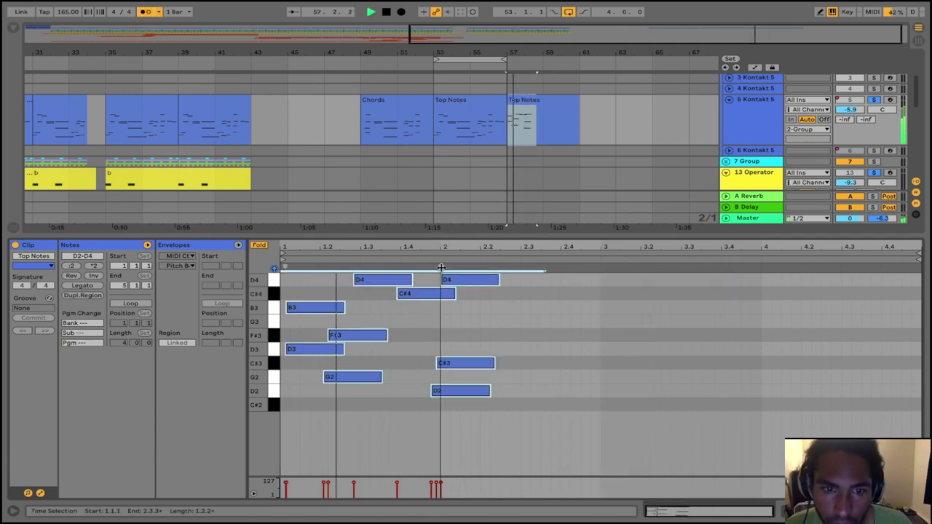
left_click(558, 124)
left_click(557, 108)
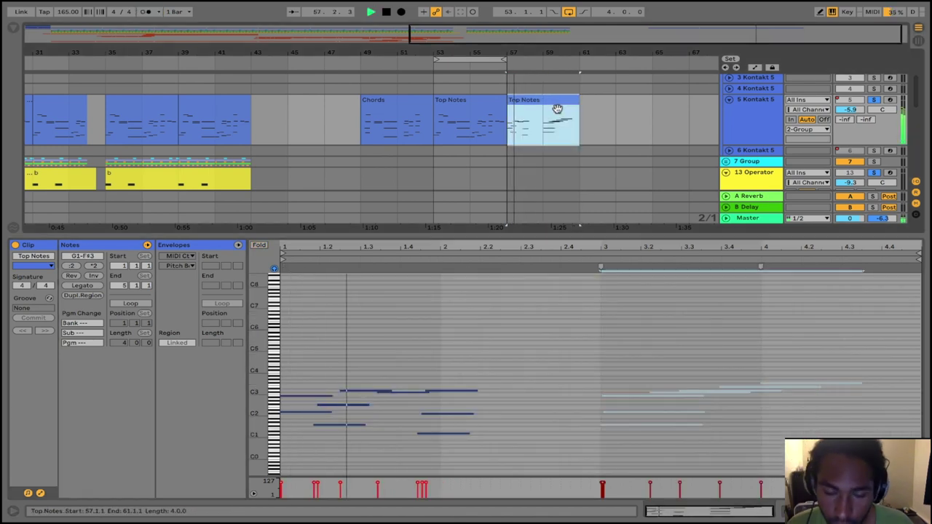
left_click(259, 245)
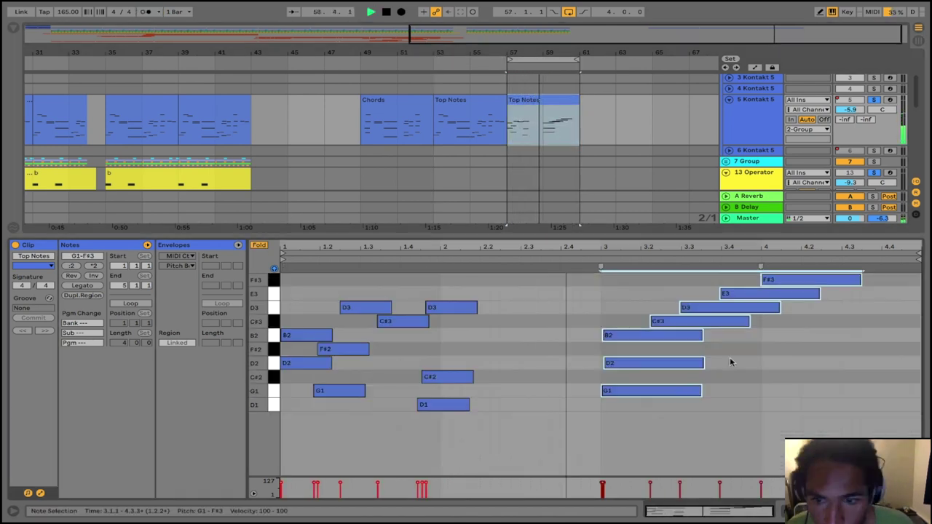
Harmonize the F#3 note shortly before bar 4 with C#3 and F#2 notes
left_click(752, 315)
left_click(750, 292)
key("shift+Down")
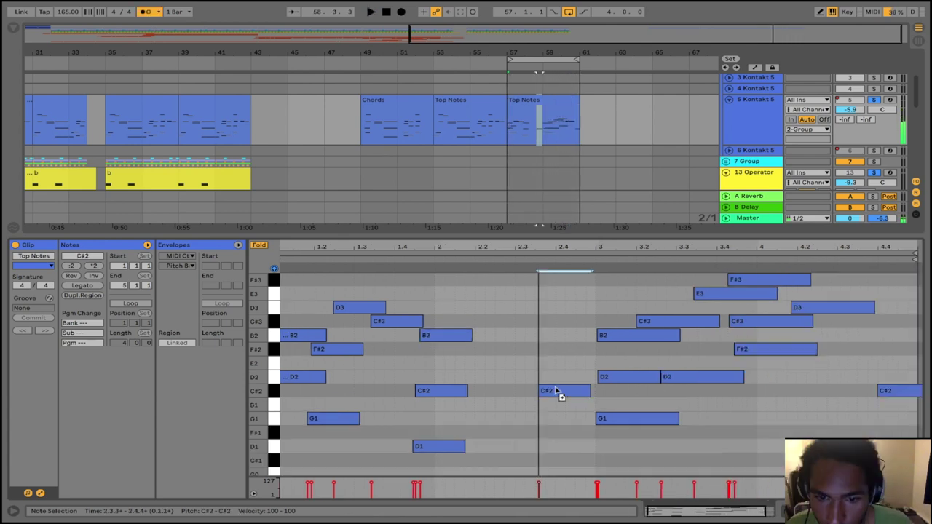
Replace the C#2 note near 2.3 with a short D2, add a short G2 at bar 3, and play the clip
left_click_drag(560, 395, 615, 356)
key("ctrl+d")
key("space")
key("Left")
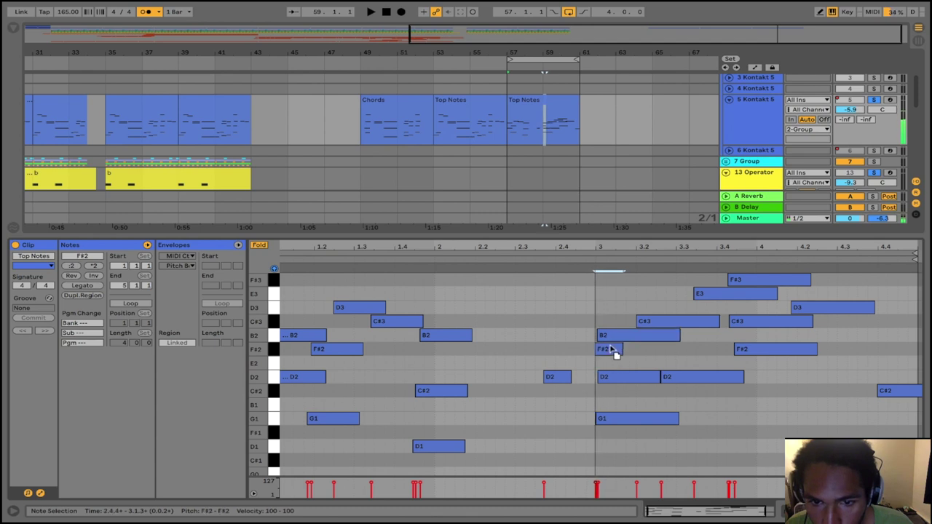
left_click(258, 245)
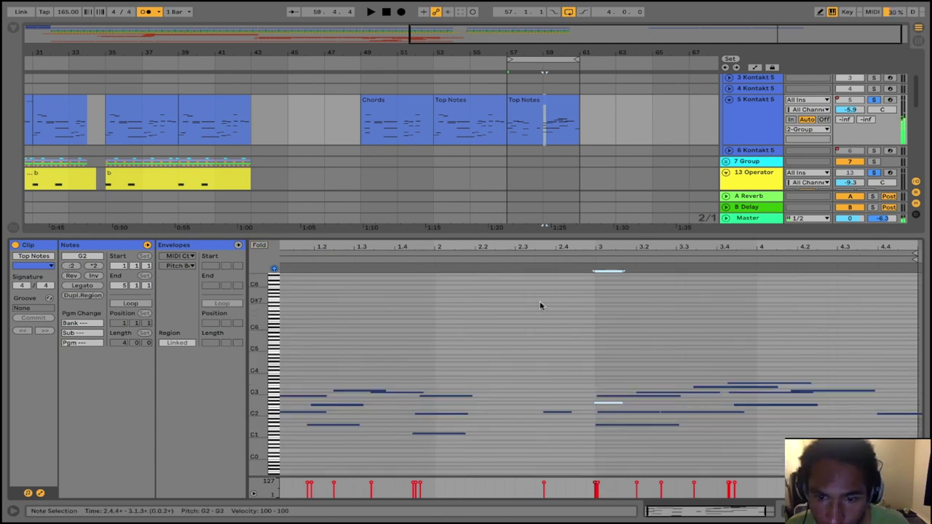
left_click(258, 244)
key("space")
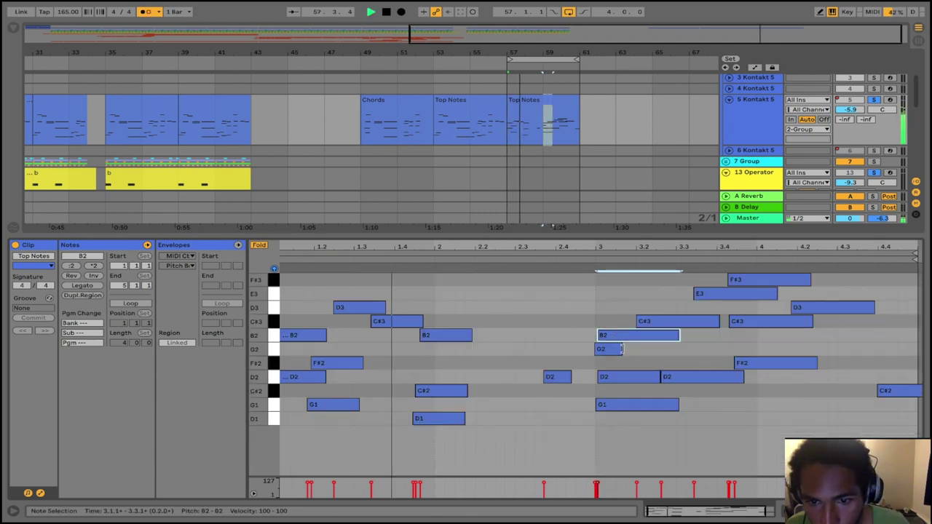
Move the G2 note at bar 3 to a lower pitch at about 2.4.2, with a length of 0.0.2
left_click_drag(624, 349, 668, 350)
left_click_drag(603, 351, 584, 364)
left_click_drag(654, 362, 593, 363)
Try removing the short note just before bar 3, restore it, and set its pitch to E2
double_click(581, 364)
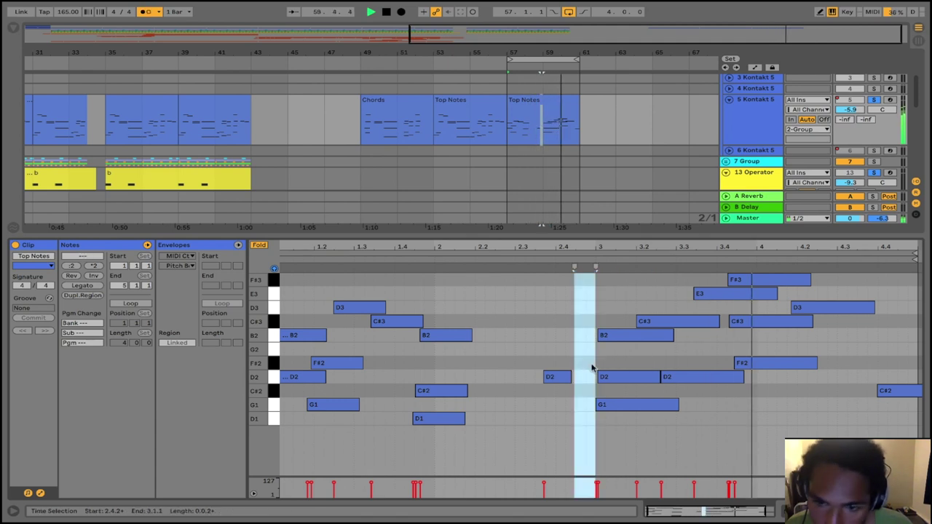
left_click(261, 245)
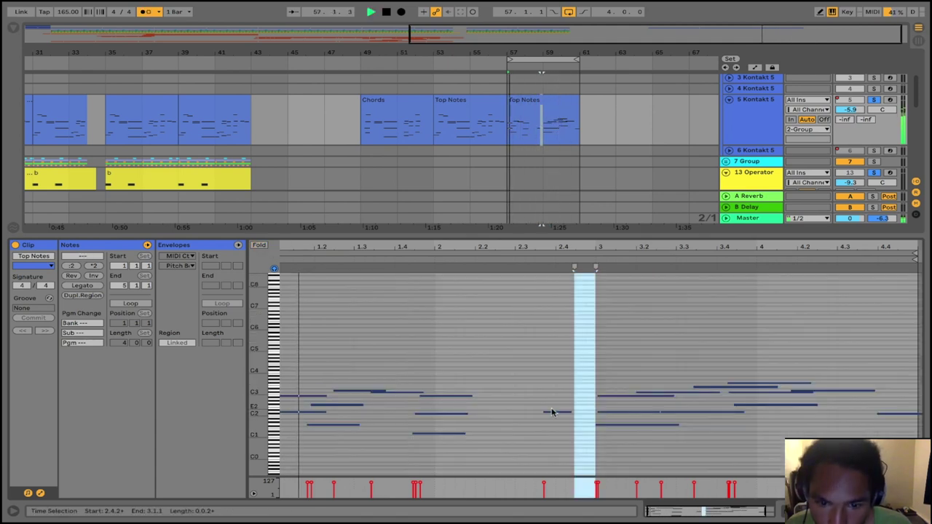
key("ctrl+z")
key("f")
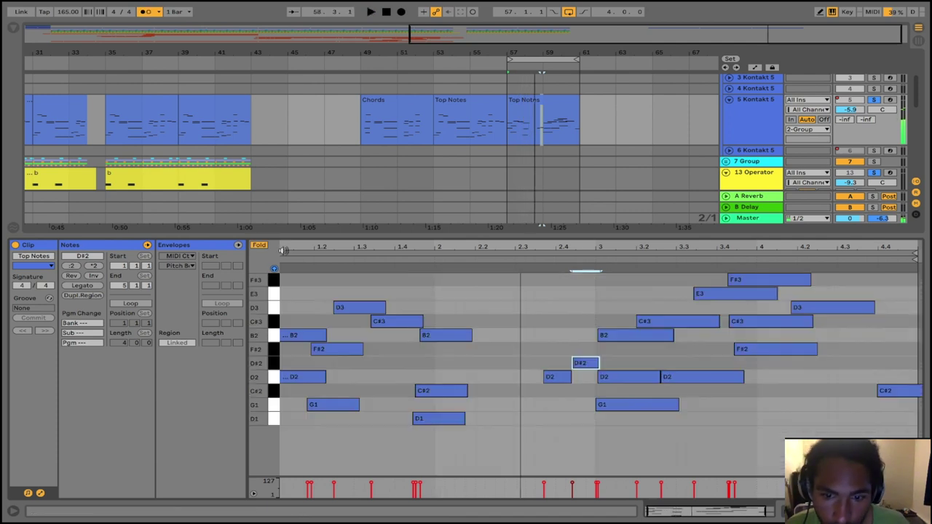
key("space")
key("f")
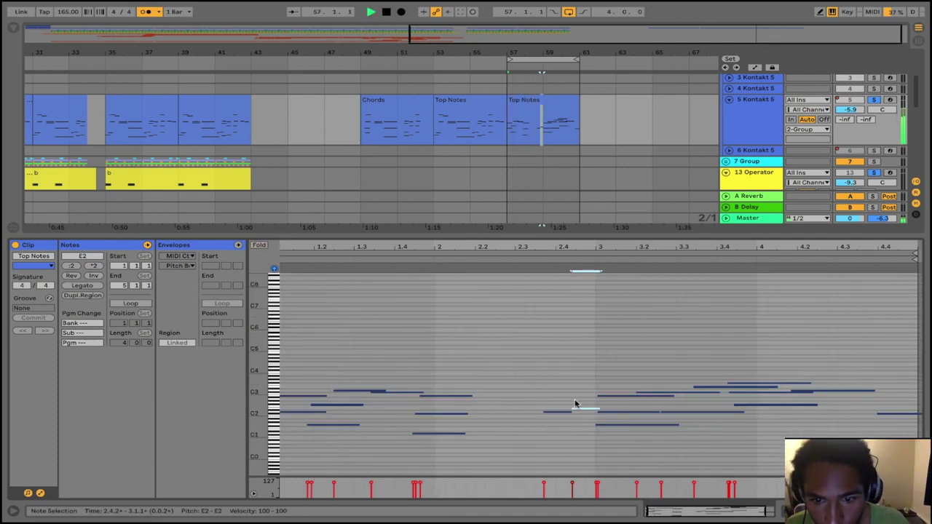
key("f")
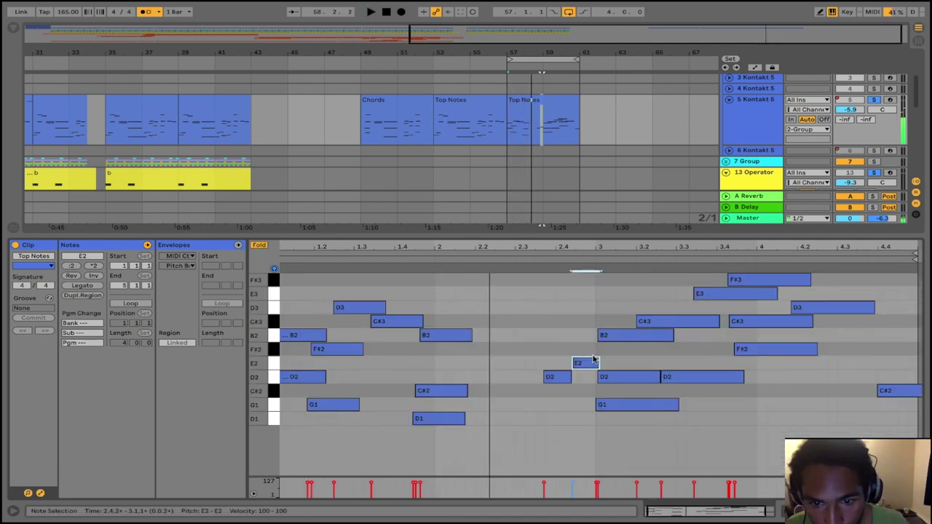
Replace the D2 note at bar 3 with the E2 note and extend it to about 3.2.4
key("ctrl+x")
left_click(595, 362)
key("ctrl+v")
left_click(631, 375)
key("Delete")
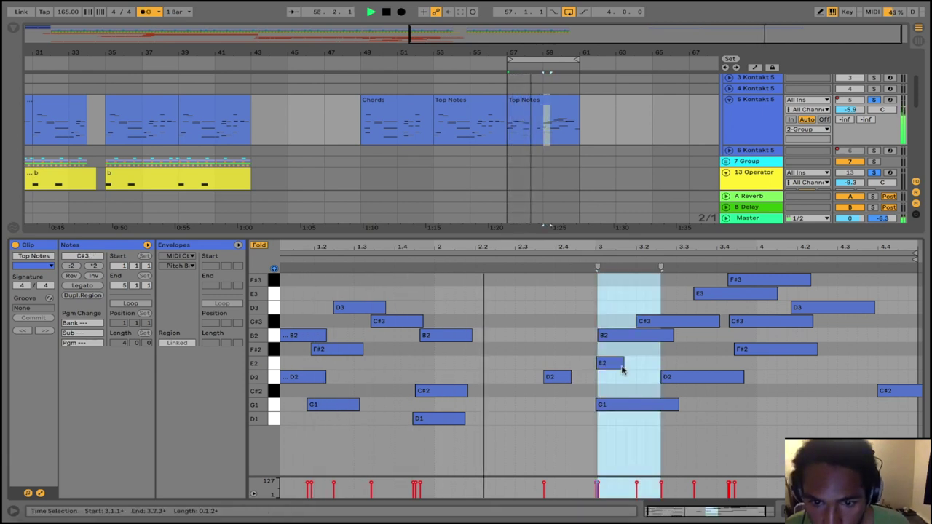
left_click_drag(621, 367, 664, 365)
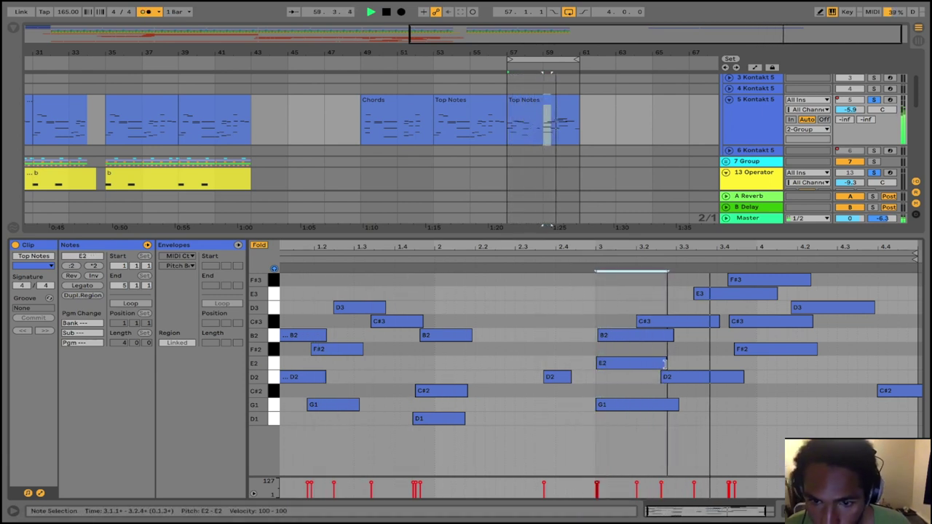
Change the F#2 note near 3.4 to C#2 and the C#3 note above it to F#2
double_click(743, 394)
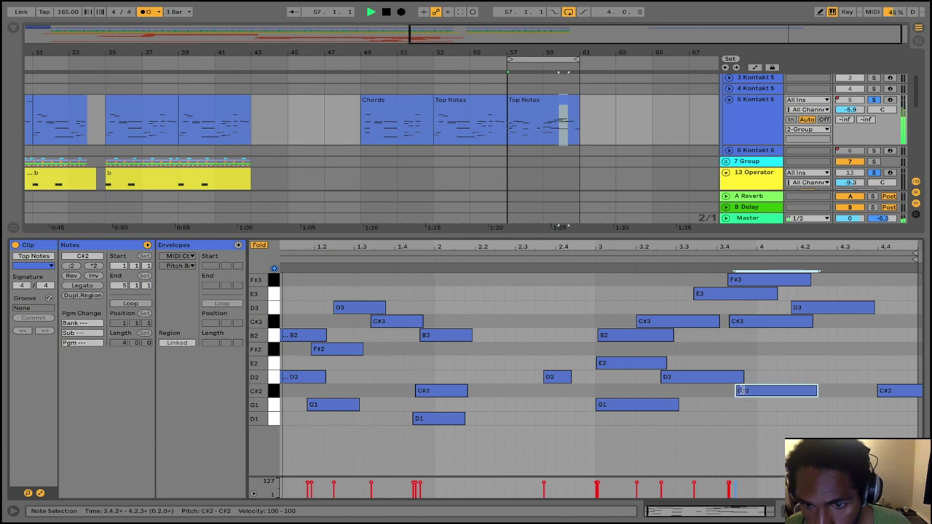
left_click(745, 325)
key("Down")
key("Down")
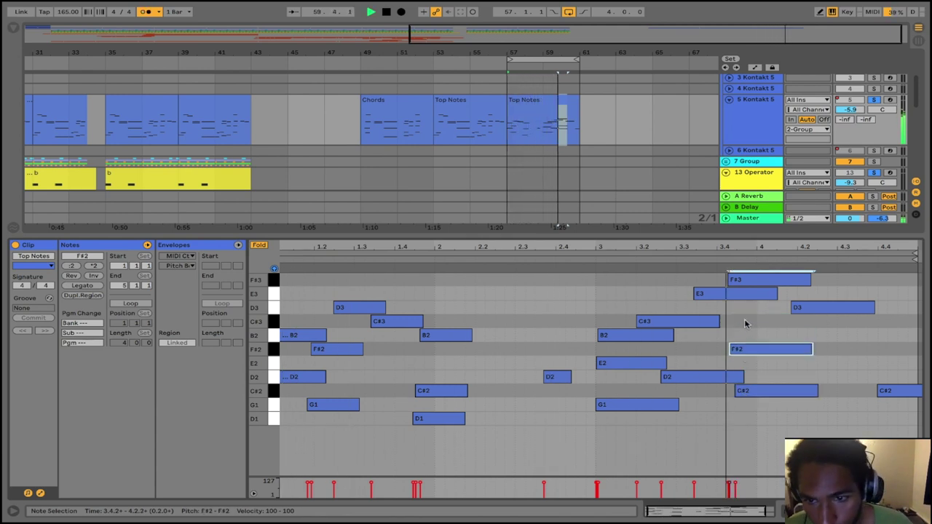
Try all notes of the clip one octave higher and transpose them back down an octave
key("ctrl+a")
key("shift+Down")
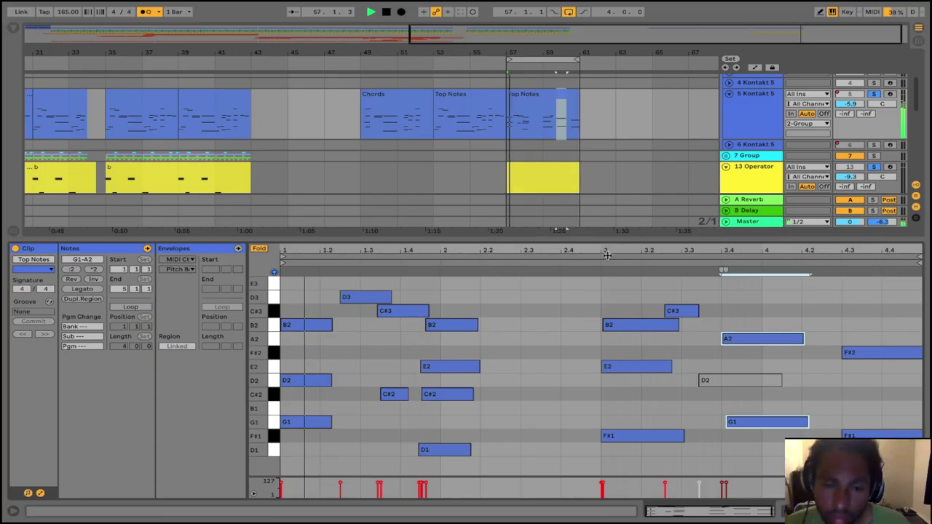
left_click(553, 327)
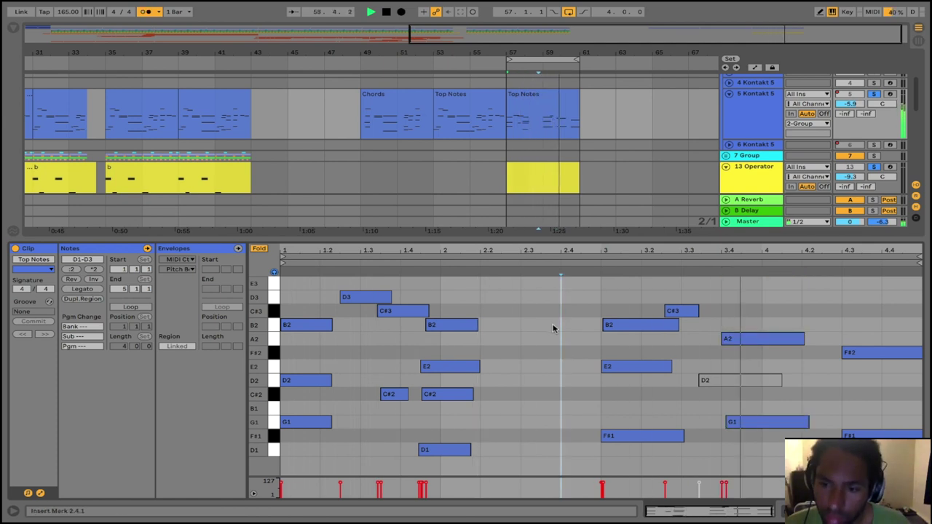
key("ctrl+a")
key("shift+Up")
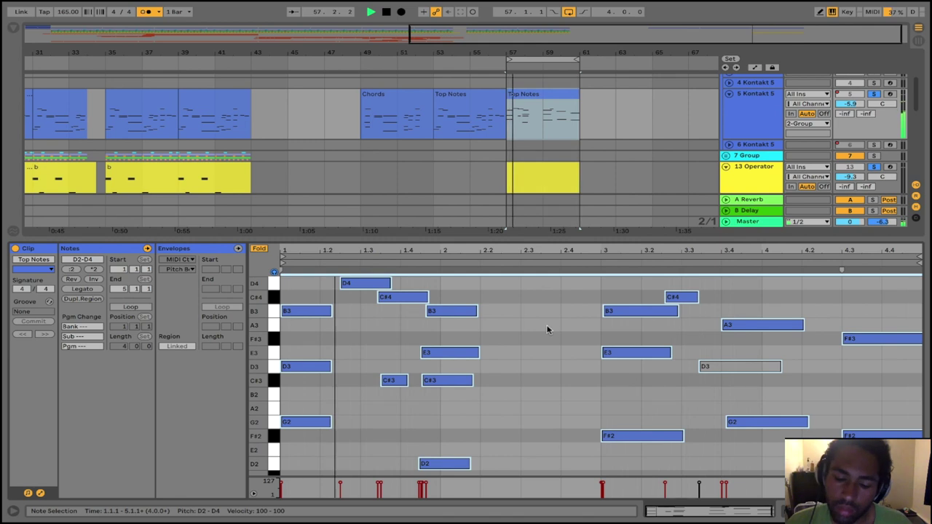
key("shift+Down")
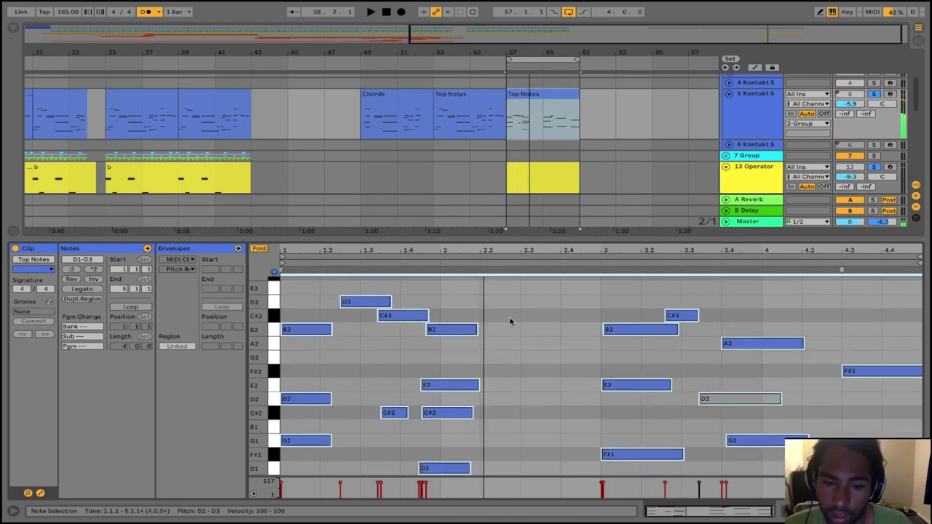
Select and audition each note group of the duplicated Top Notes clip in turn, from the opening chord to the chord at bar 3
left_click(507, 319)
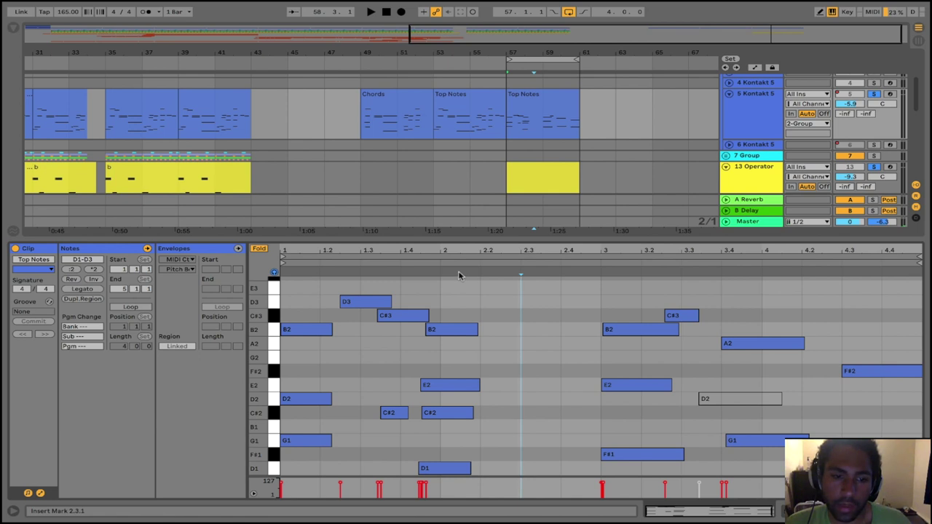
left_click(471, 303)
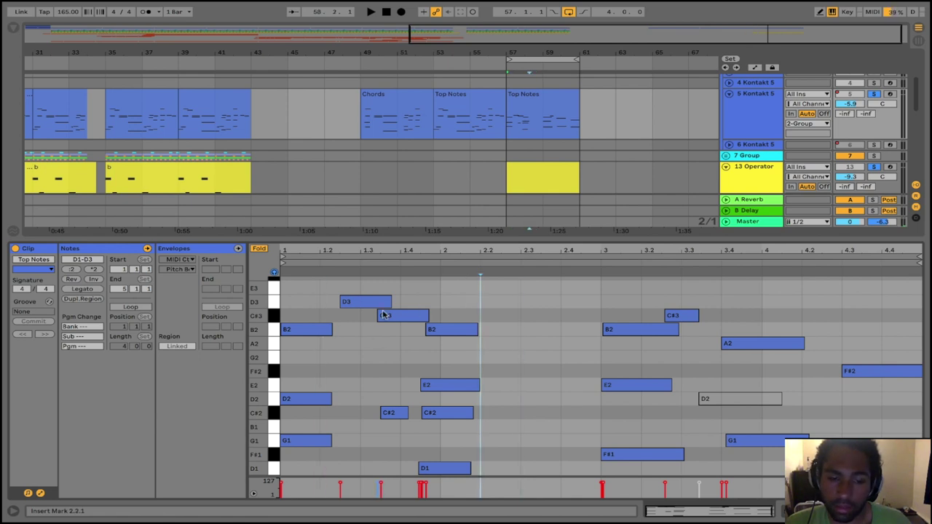
left_click(374, 357)
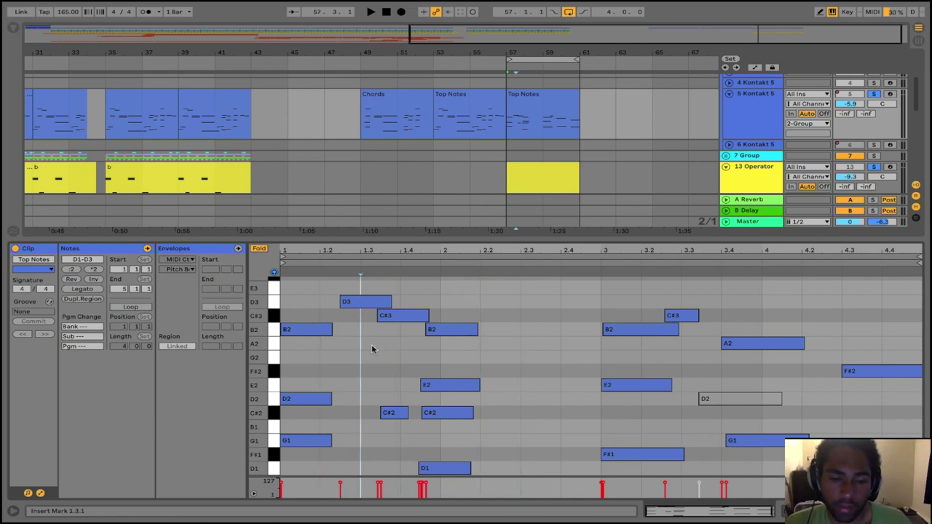
left_click_drag(315, 330, 328, 357)
key("ctrl+z")
key("ctrl+z")
left_click_drag(302, 310, 322, 444)
left_click(364, 302)
left_click_drag(408, 283, 382, 463)
left_click_drag(480, 313, 466, 522)
left_click(636, 315)
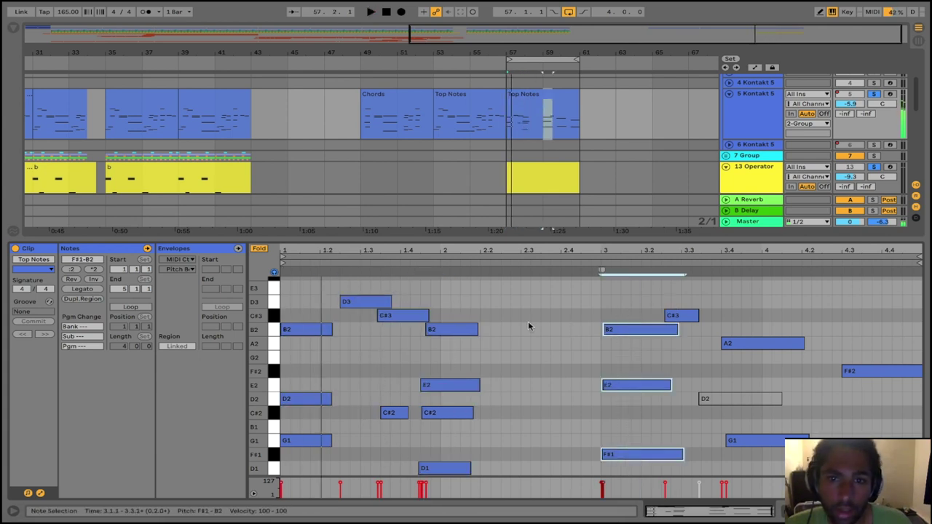
Open the original Top Notes clip and examine its B0 note at 2.2 and the C#3 and C#4 notes at 1.2
left_click(496, 303)
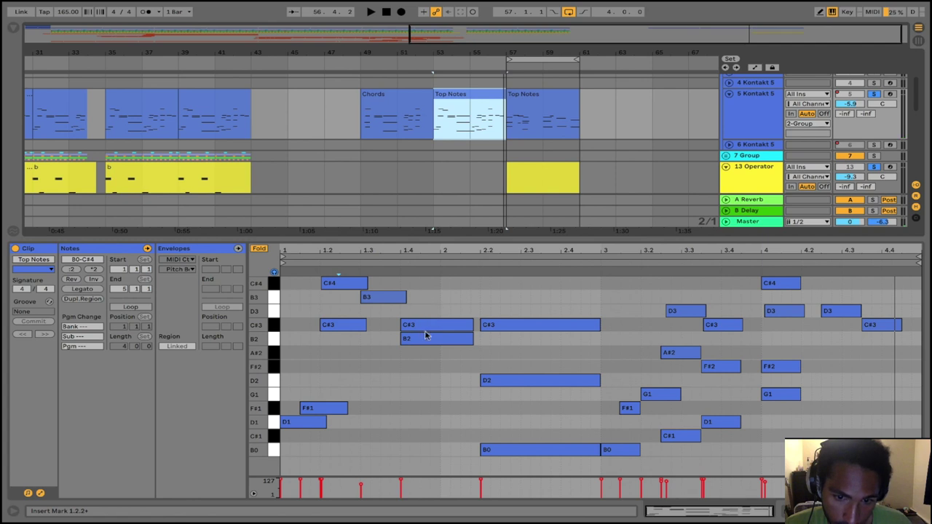
left_click(513, 449)
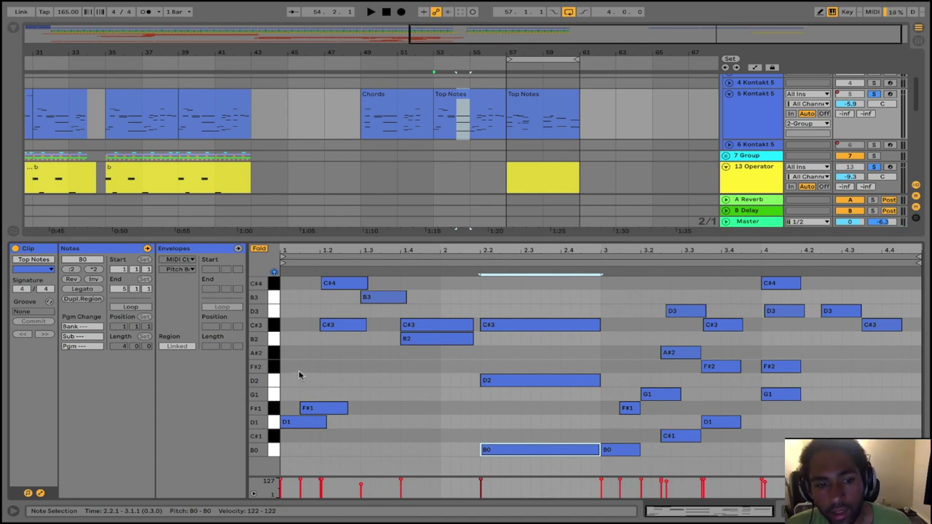
left_click_drag(329, 355, 335, 288)
left_click_drag(331, 391, 336, 289)
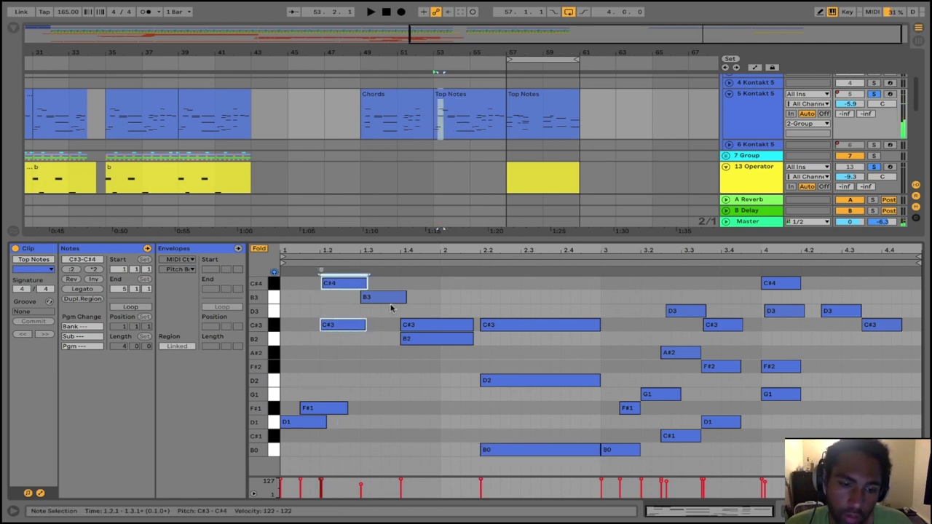
Stack the opening F#1 and D1 notes under the C#3 and C#4 notes near 1.2, raising the D1 to D2
left_click_drag(317, 411, 339, 204)
key("shift+Up")
left_click_drag(328, 437, 328, 269)
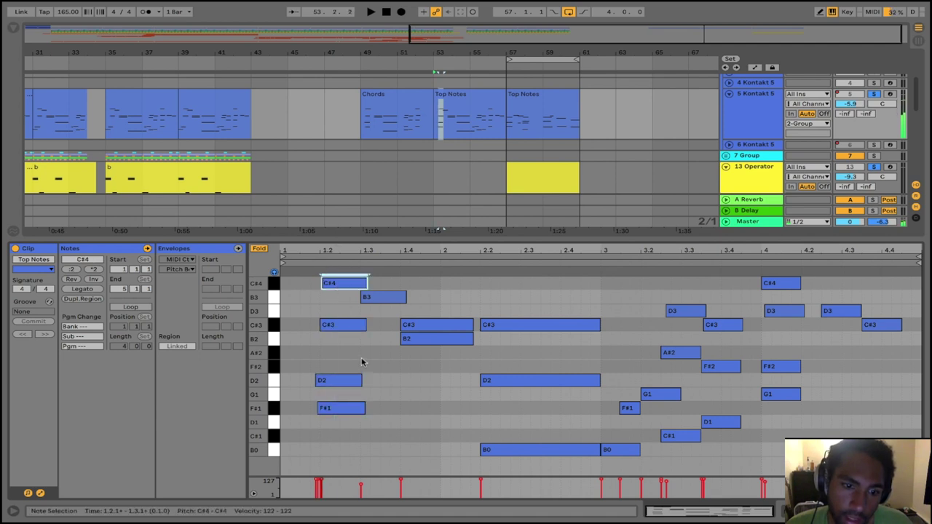
Undo the changes to the opening D note and play the clip with the C#4 note selected
key("super+z")
key("super+z")
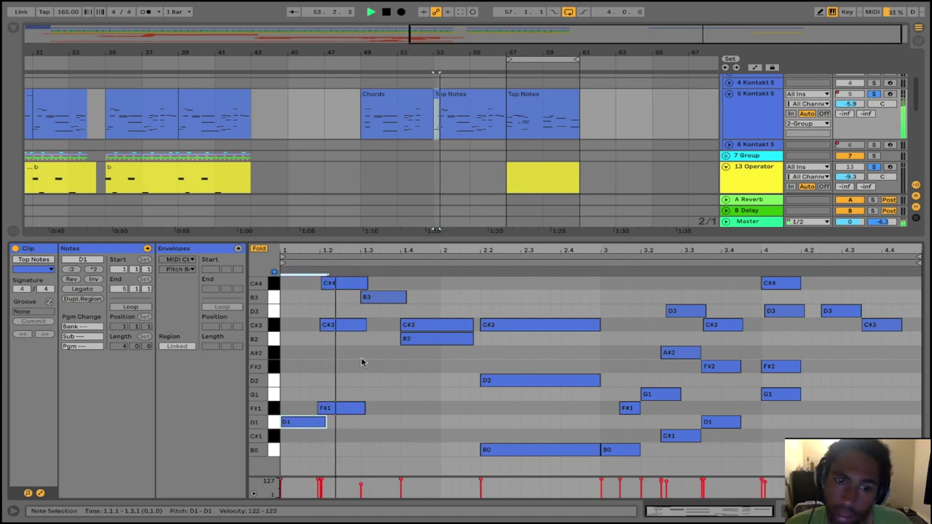
left_click(338, 286)
key("space")
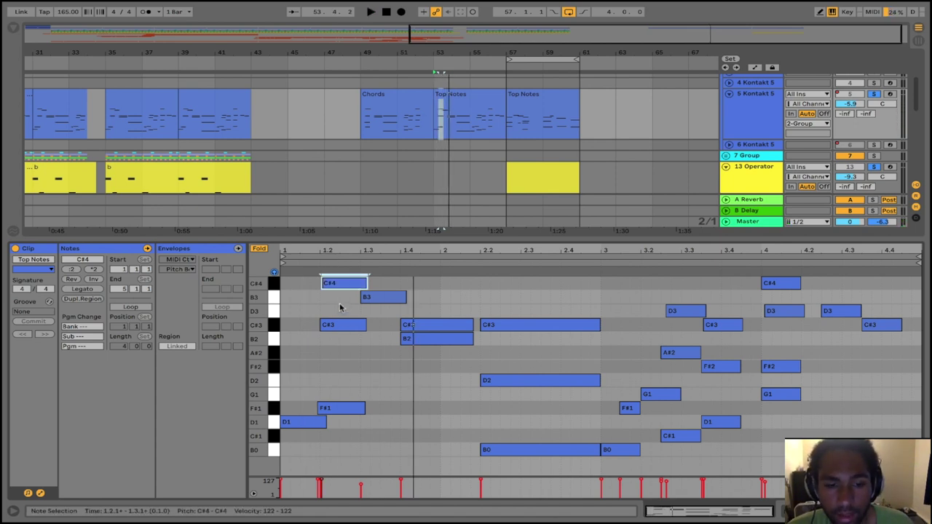
Audition the C#4 and C#3 notes at 1.2 and the C#3–B2 pair at 1.4, and select every C#3 note
left_click_drag(426, 351, 417, 317)
left_click_drag(375, 355, 354, 288)
left_click_drag(435, 366, 431, 306)
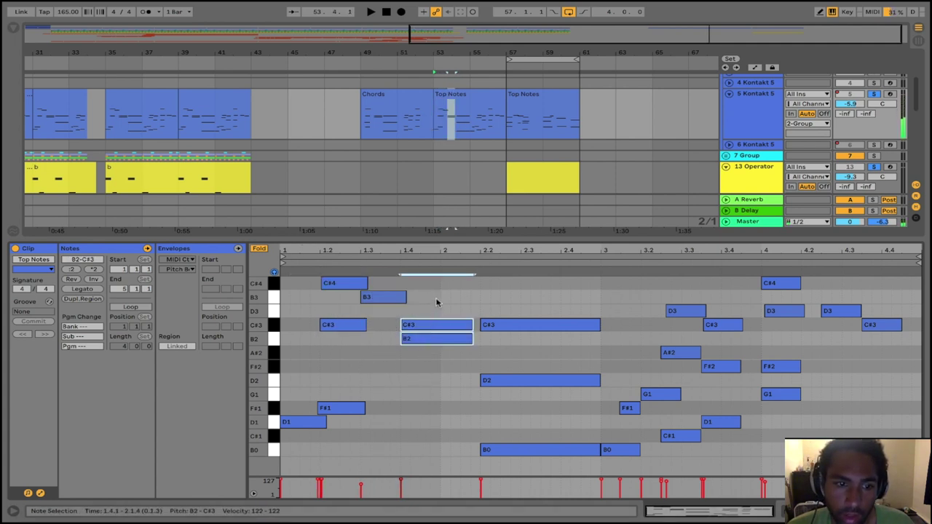
left_click(275, 328)
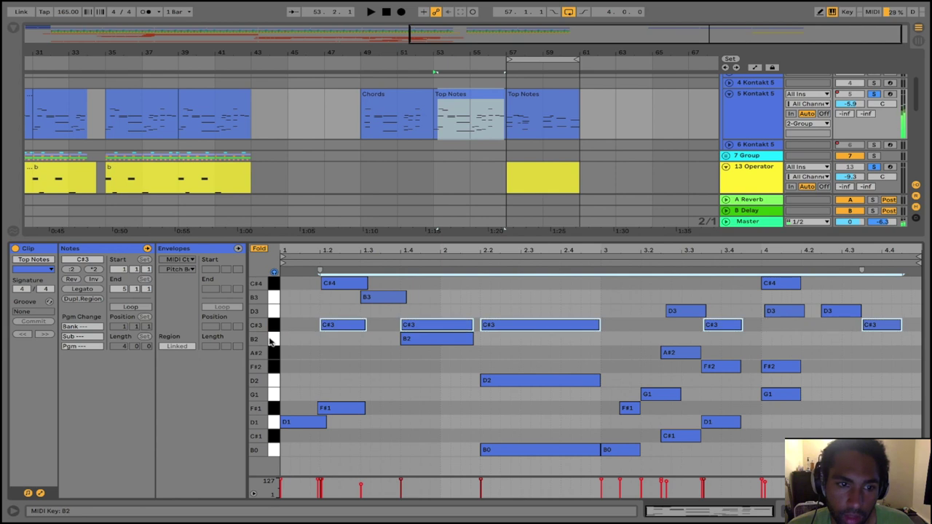
Try a short C3 note between the C#3 and B2 notes at 1.4, with the note rows temporarily unfolded
left_click(259, 248)
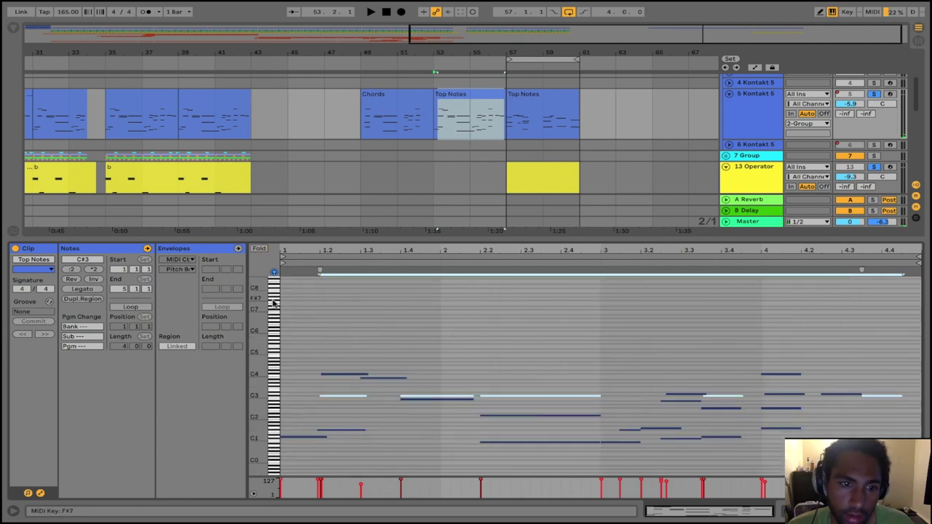
left_click_drag(258, 286, 291, 309)
left_click_drag(259, 431, 269, 382)
left_click(341, 412)
left_click(332, 398)
left_click_drag(422, 374, 425, 433)
left_click(426, 426)
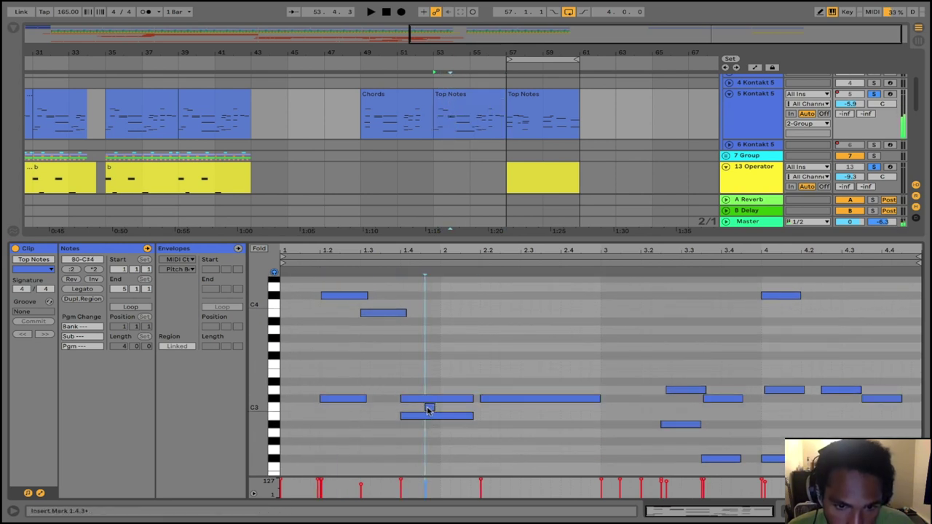
left_click(419, 400)
left_click(419, 415)
left_click(260, 250)
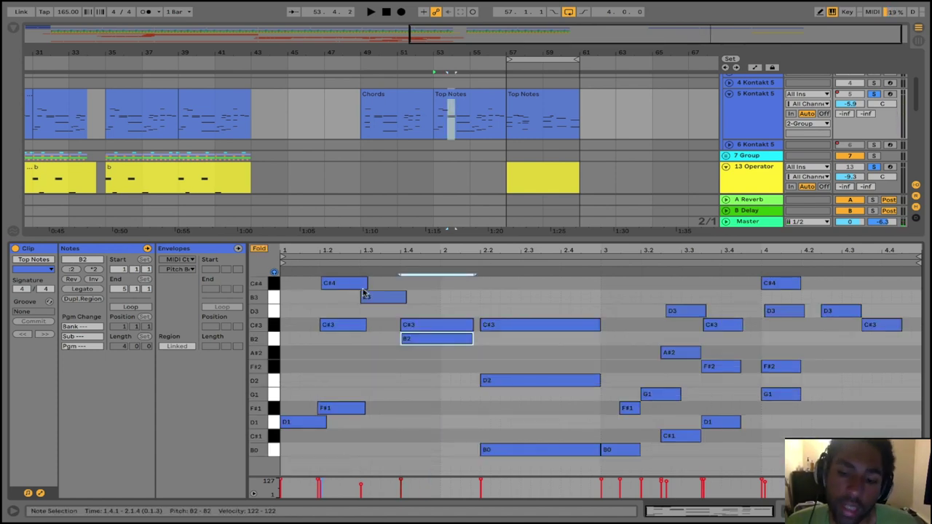
Audition the C#3–B2 pair at 1.4 against the long B0 note at 2.2
left_click(421, 325, "shift")
left_click_drag(421, 359, 437, 279)
left_click_drag(445, 312, 413, 403)
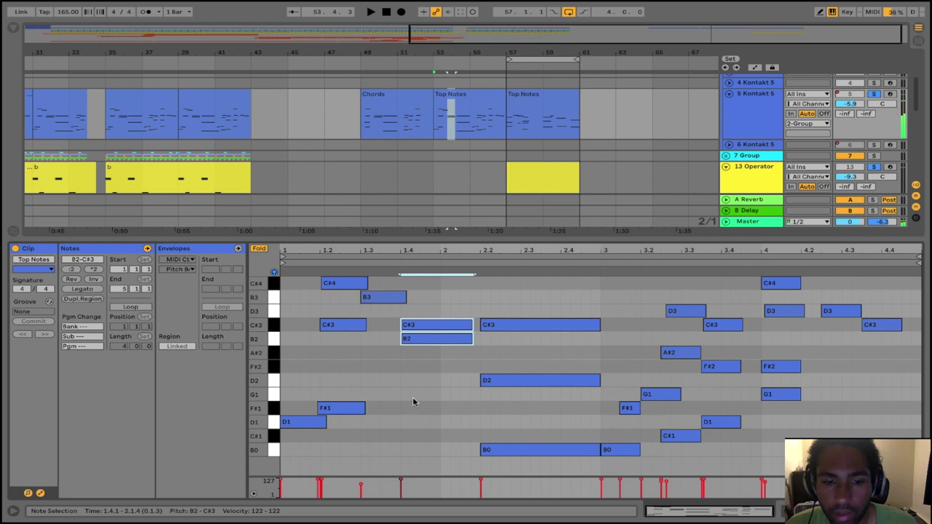
left_click(489, 357)
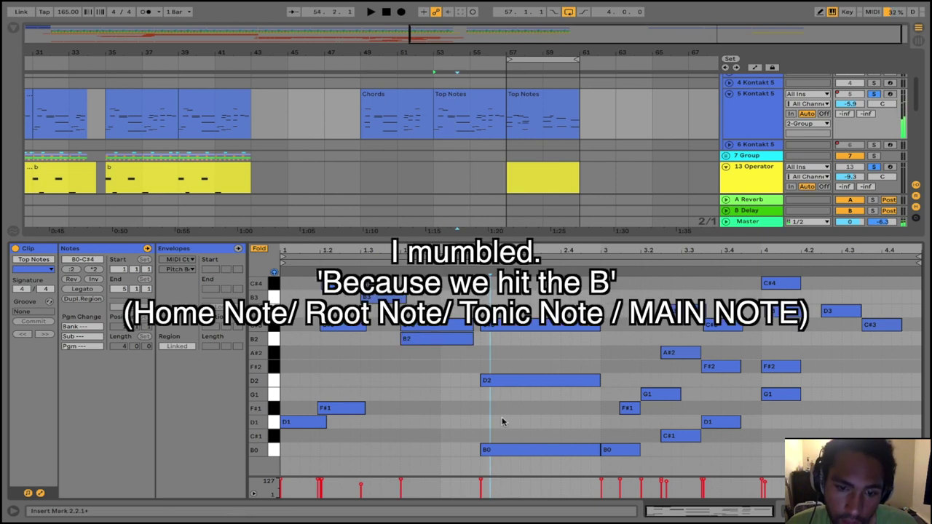
left_click_drag(501, 424, 508, 477)
left_click_drag(508, 417, 502, 489)
Try lowering the C#3–B2 pair at 1.4 to A#2 and F#2, and undo the move
left_click_drag(448, 339, 431, 388)
key("super+z")
key("super+z")
left_click_drag(438, 331, 443, 357)
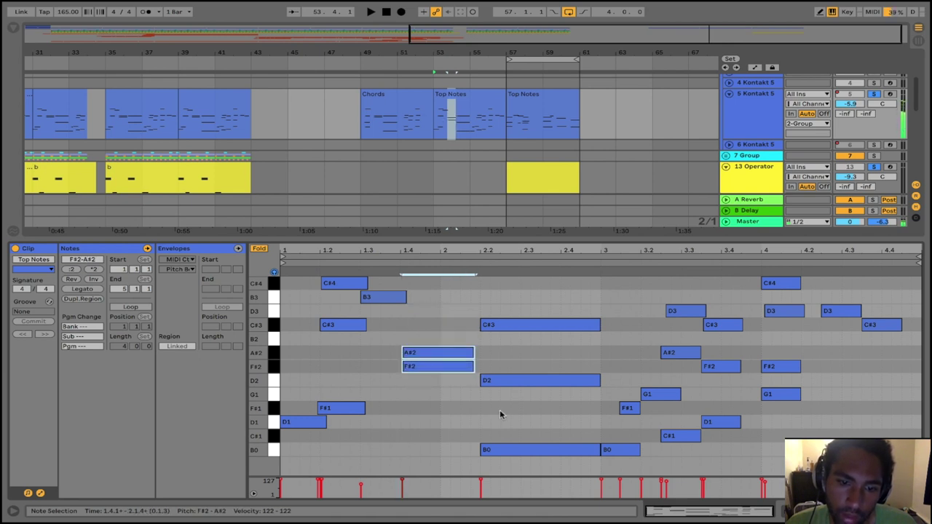
left_click(504, 450)
key("super+z")
key("super+z")
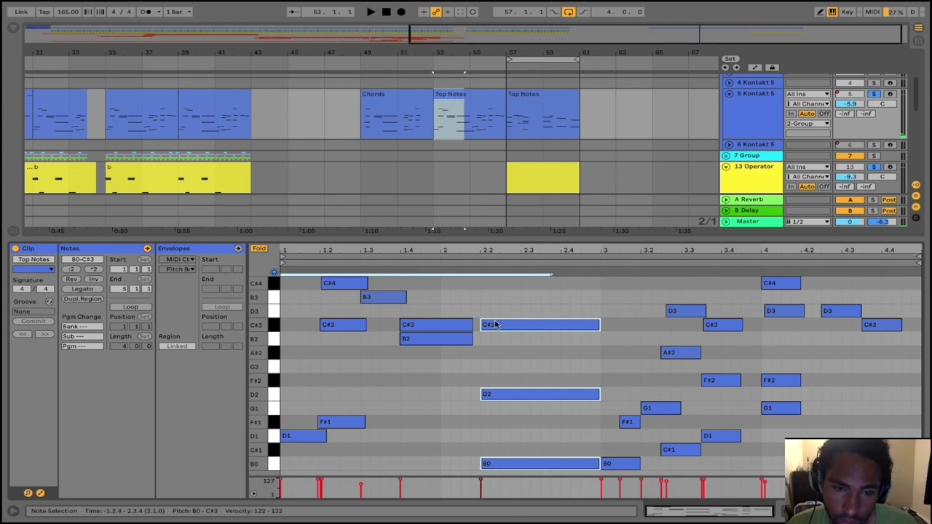
Play the clip up to the chord at 2.2 and audition the opening D1 and the C#3 at 1.2
key("space")
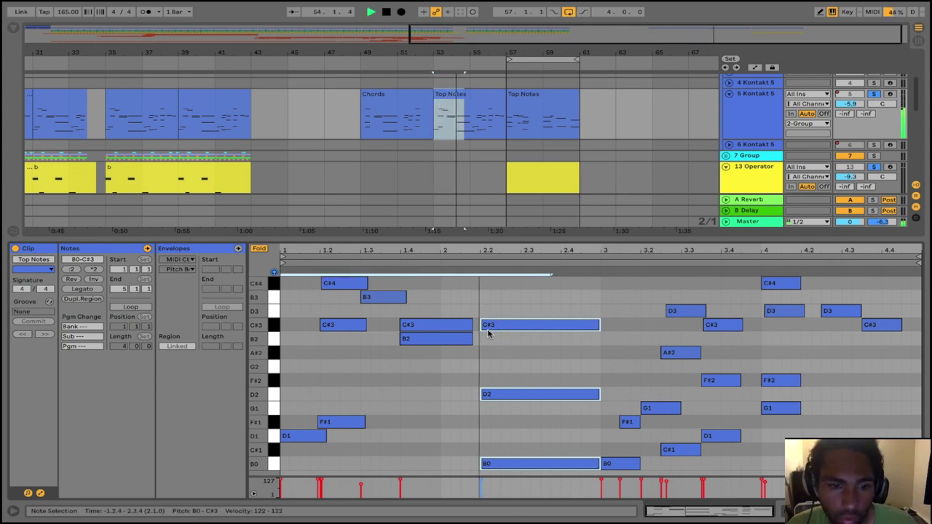
key("space")
key("ctrl+a")
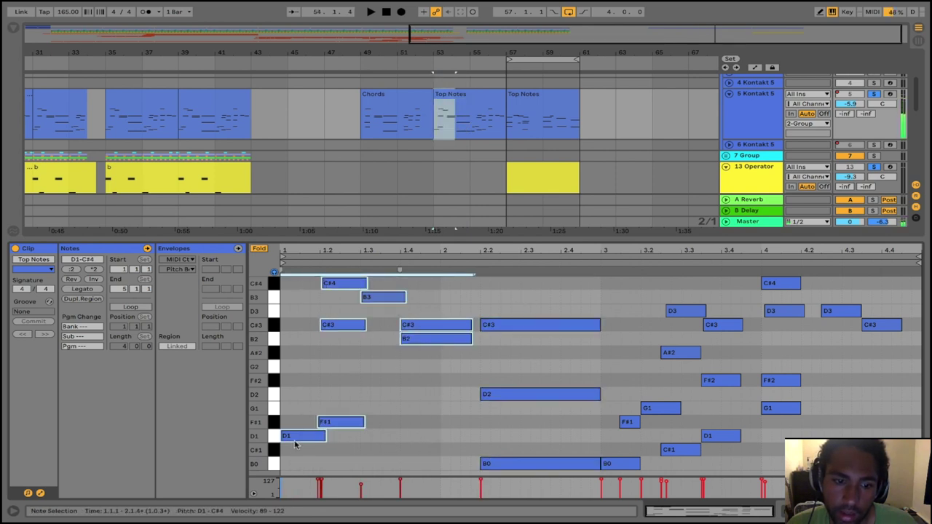
left_click(294, 436)
left_click(346, 326)
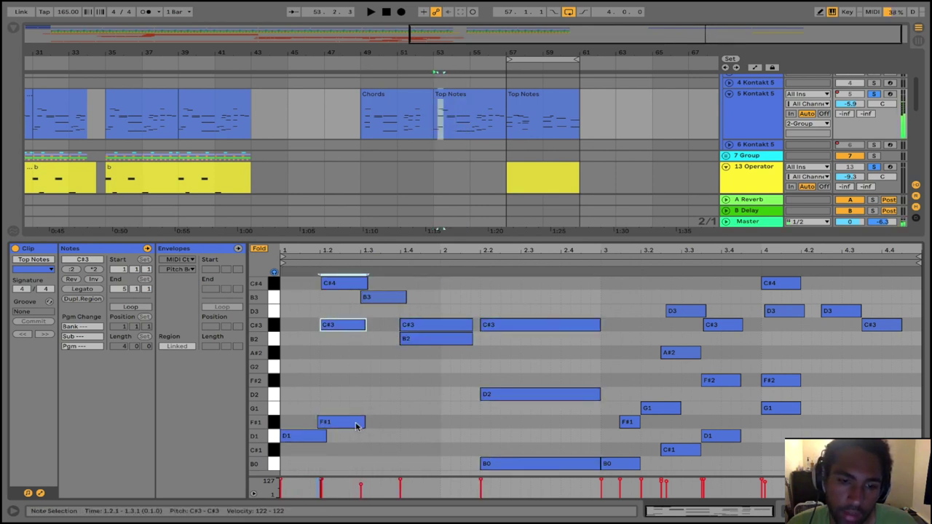
Select the notes from 1.2 to 1.4 and the chord at 2.2, and play the rest of the clip
left_click_drag(353, 433, 421, 275)
left_click_drag(549, 301, 487, 477)
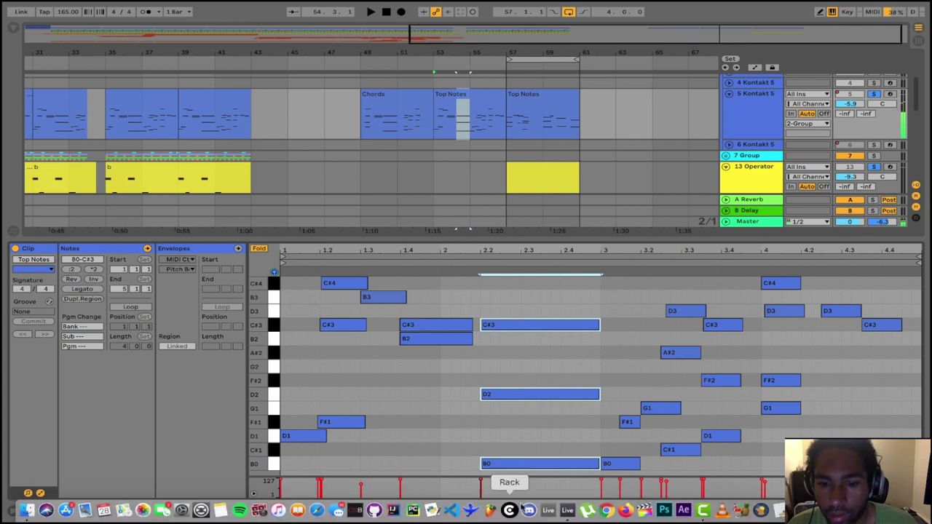
left_click(599, 262)
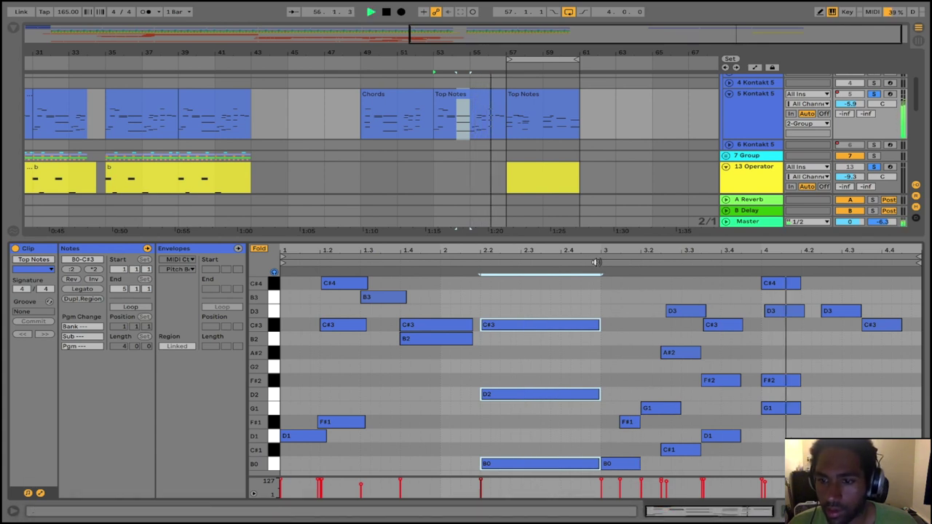
key("space")
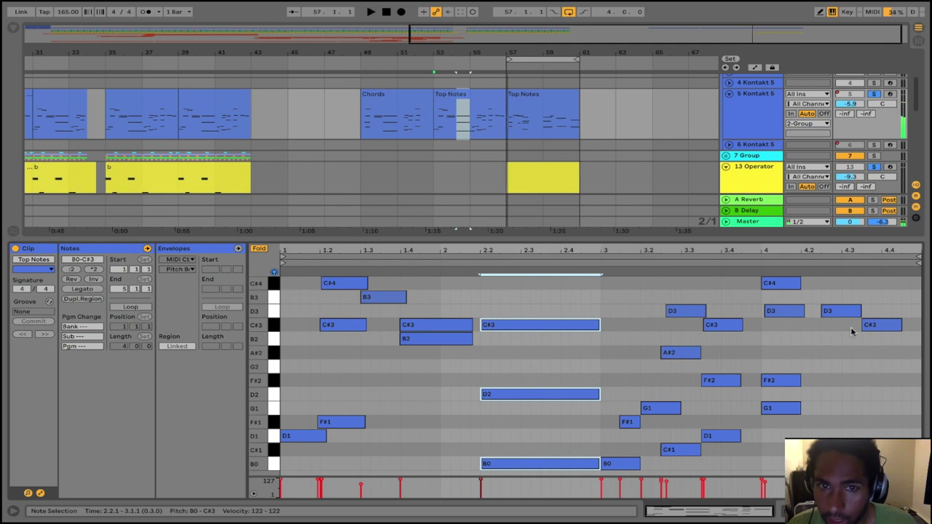
Loop the Top Notes clip at bar 53 and mute every note except the D3–C#3 pairs near 3.2 and 4.2
left_click(482, 101)
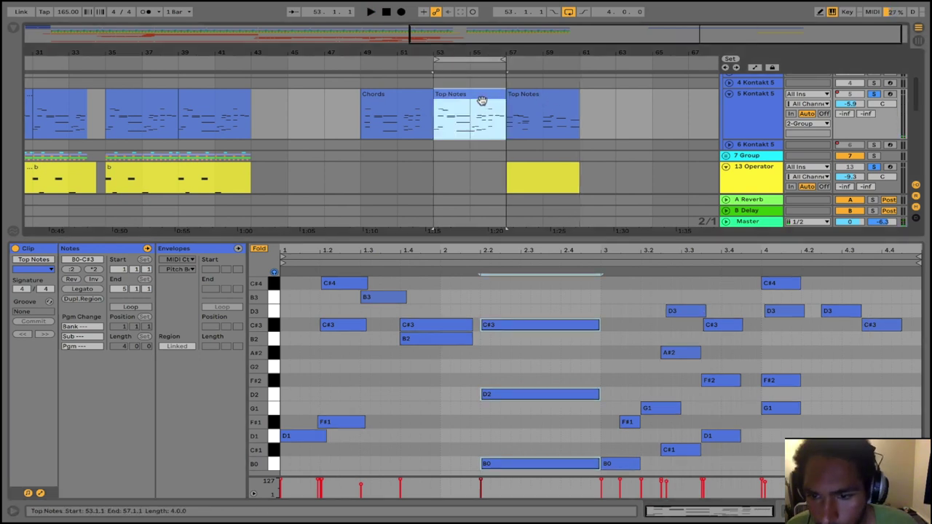
left_click(702, 332)
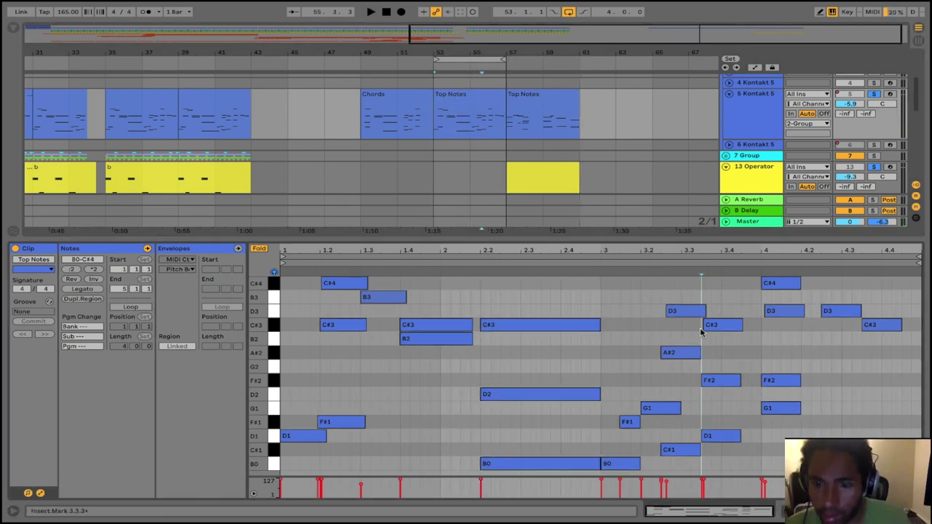
key("super+a")
key("0")
left_click_drag(676, 288, 735, 346)
key("0")
left_click_drag(816, 311, 884, 352)
key("0")
left_click(673, 355)
key("0")
Play the isolated D3–C#3 pairs from about 3.2 and reactivate all notes in the clip
left_click(660, 262)
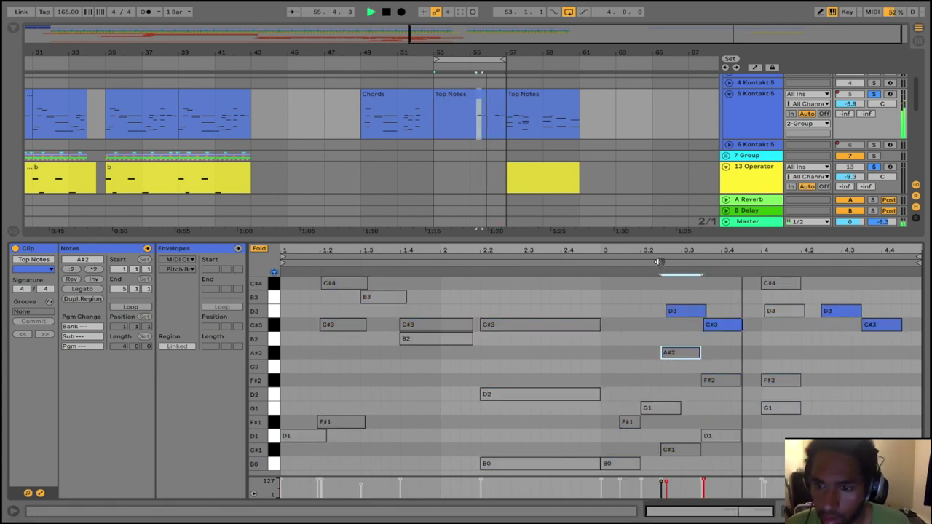
key("space")
key("ctrl+a")
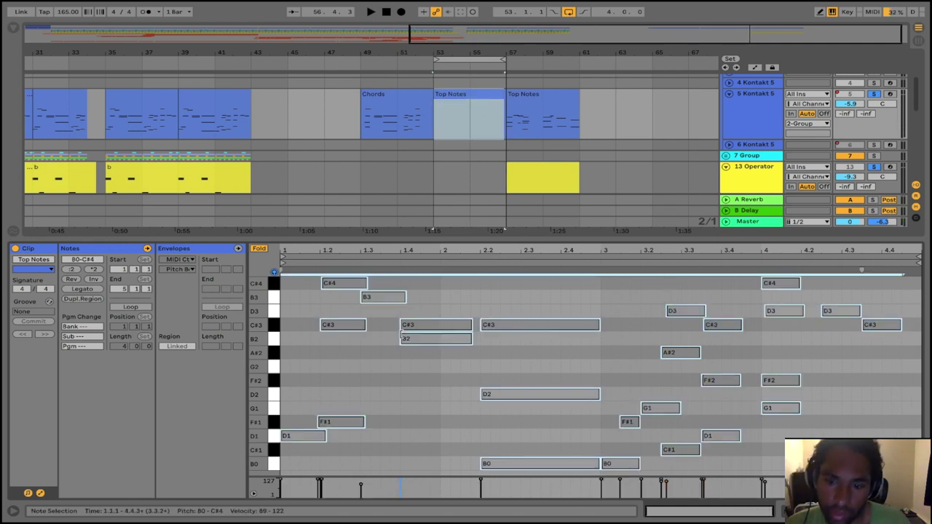
Audition the D3–C#3 pair in bar 3 and sketch short notes, including B3, B2, C#3 and D3, before it to demonstrate a motif
left_click(680, 311)
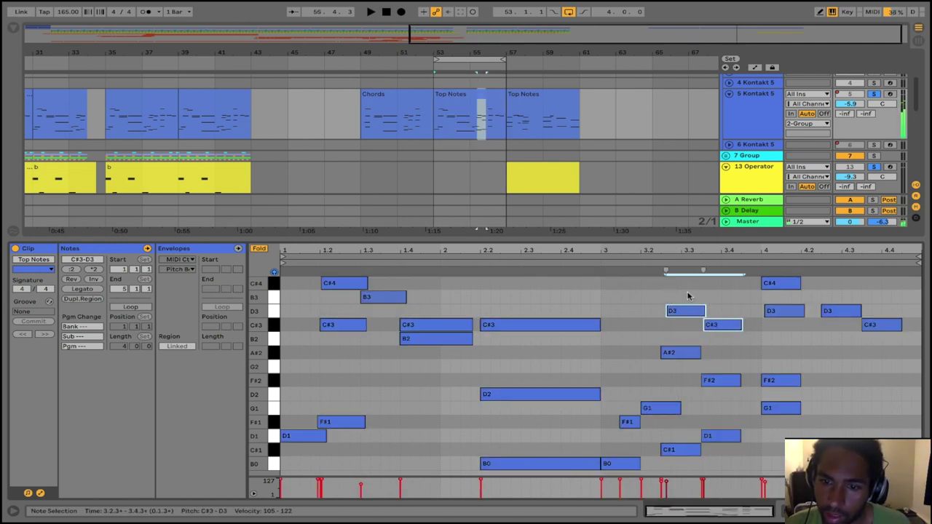
left_click(723, 326, "shift")
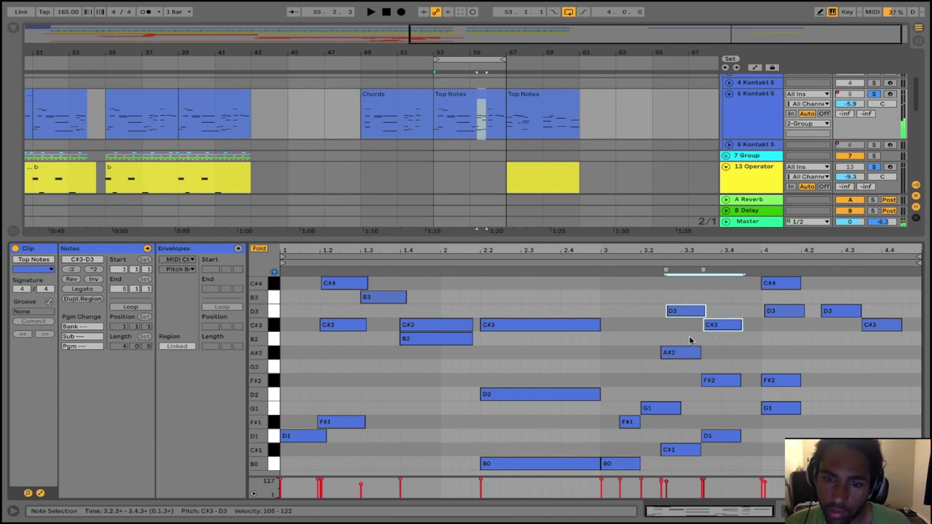
left_click(700, 339)
left_click_drag(688, 312, 609, 316)
left_click_drag(610, 315, 616, 302)
left_click_drag(615, 300, 651, 352)
key("space")
key("space")
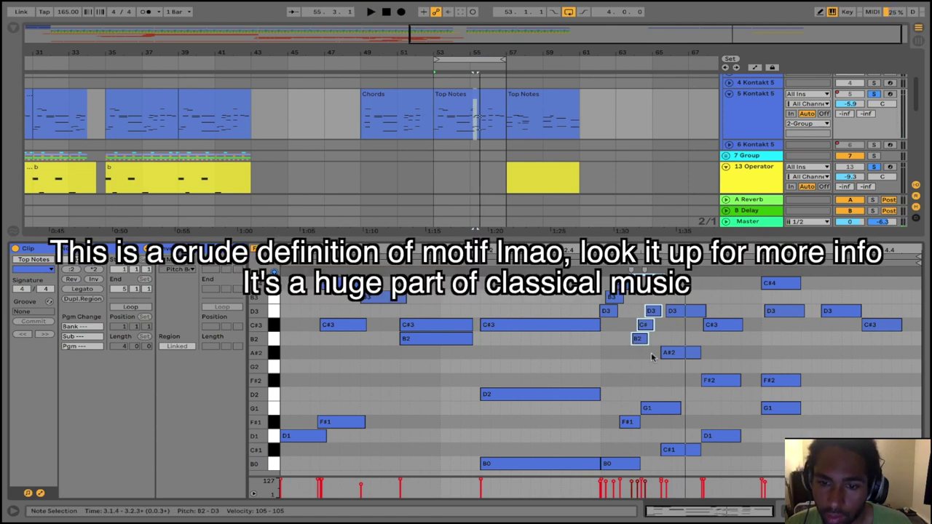
Delete the short sketched notes between 3.1 and 3.2
left_click_drag(659, 356, 609, 290)
key("Delete")
key("Delete")
Play the clip from about 3.2 and audition the C#3 that ends each D3–C#3 pair in bars 3 and 4
left_click_drag(666, 290, 738, 357)
key("space")
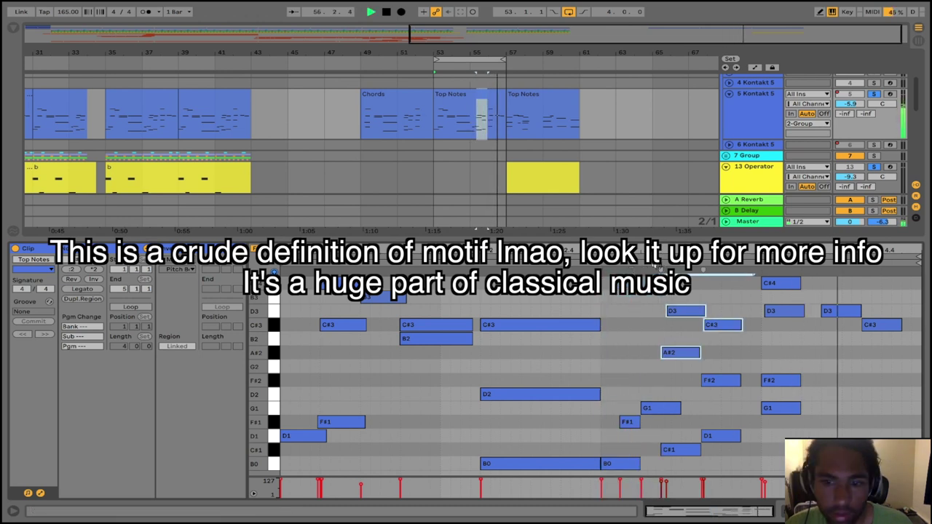
key("space")
left_click_drag(697, 295, 721, 325)
left_click_drag(832, 292, 866, 327)
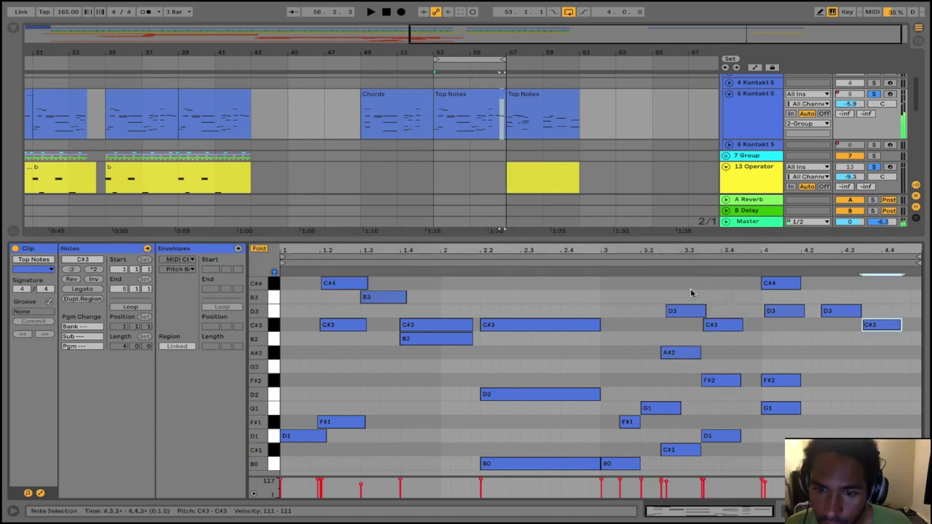
Examine the chords near 3.2 and 3.3 note by note, from the A#2, C#3 and F#2 down to the C#1 and D1
left_click_drag(689, 289, 683, 356)
left_click_drag(724, 308, 722, 430)
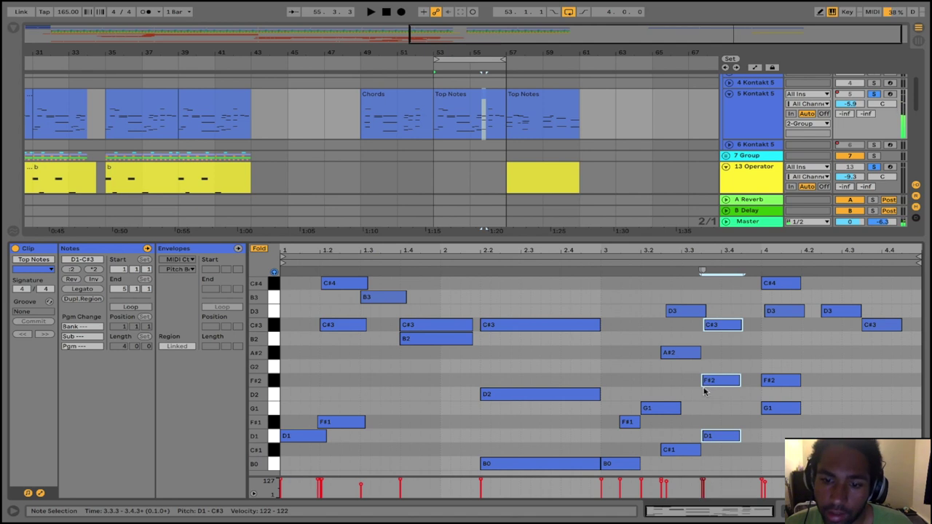
left_click(673, 375)
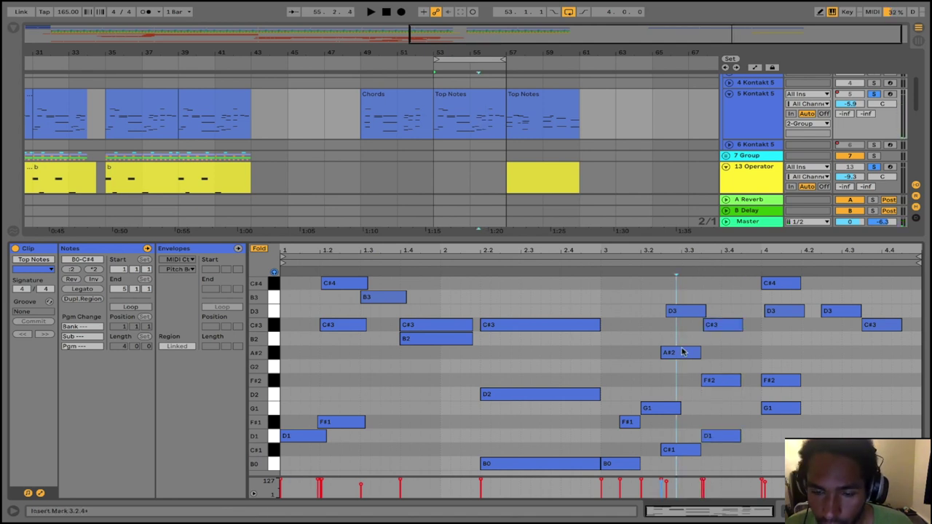
left_click(677, 352)
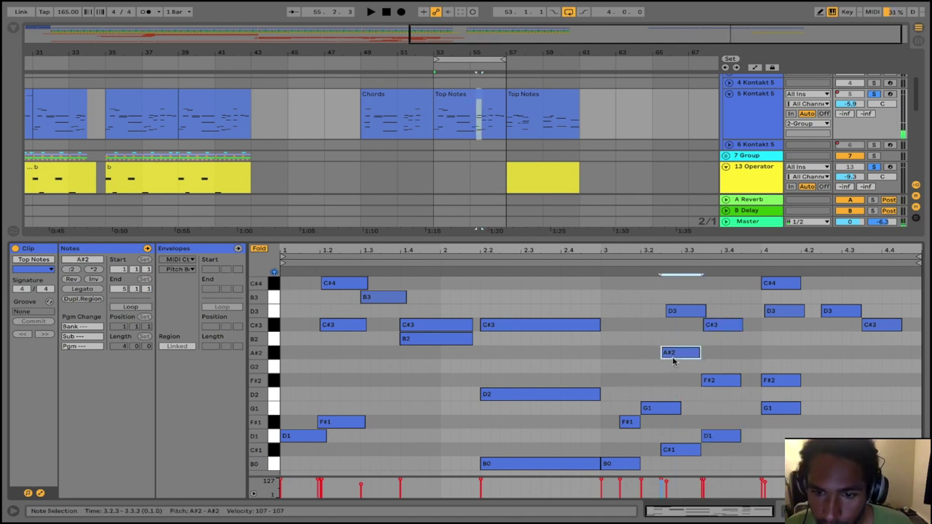
left_click(721, 325)
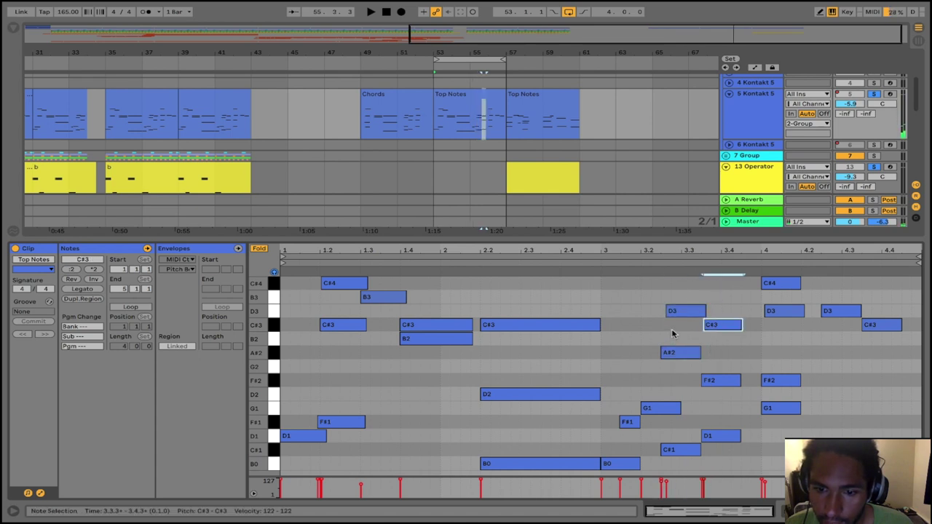
left_click(717, 381)
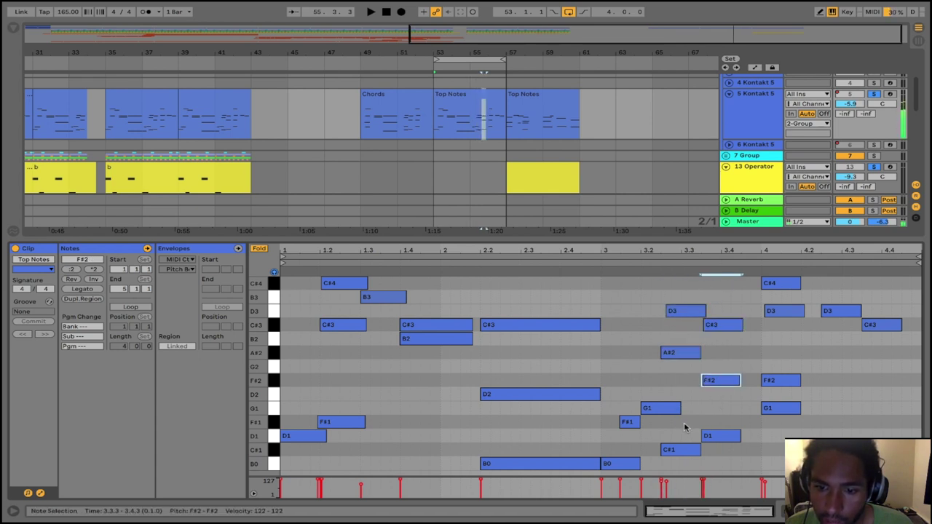
left_click(683, 447)
left_click(716, 438)
Try muting the low B0, C#1 and D1 notes in bars 2 and 3, and reactivate them
left_click_drag(546, 443, 764, 487)
key("0")
left_click(715, 435)
left_click(540, 463)
key("0")
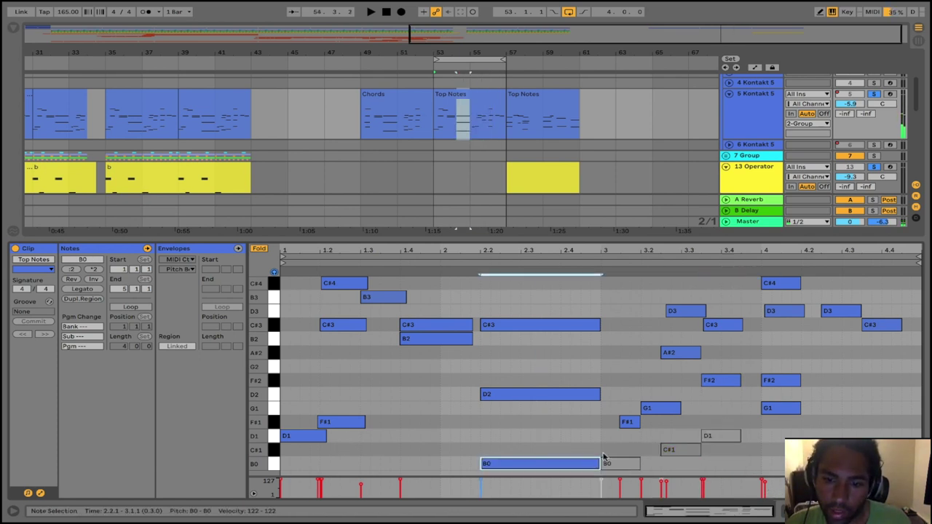
left_click(617, 461)
key("0")
left_click(679, 450)
key("0")
left_click(725, 436)
key("0")
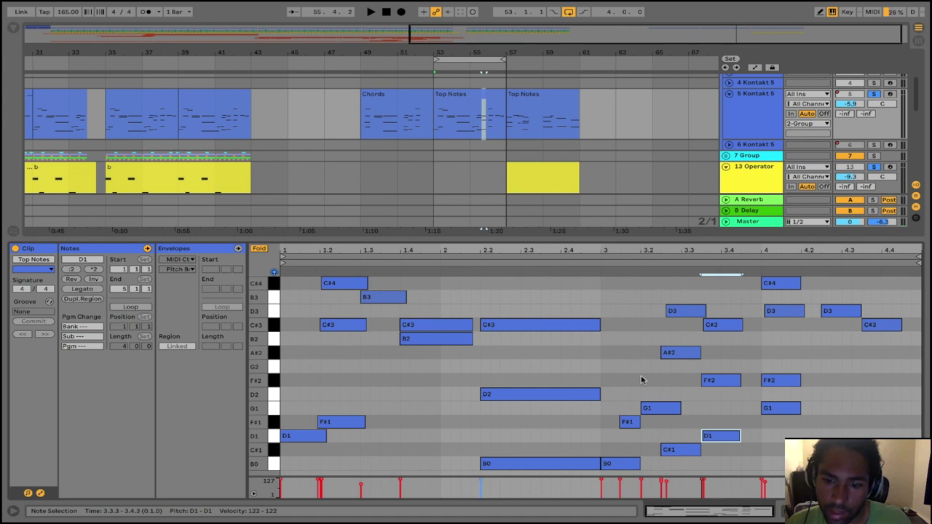
Compare playback of the clip from about bar 3 with the C#1 and D1 bass notes muted and active
left_click(681, 450, "shift")
left_click(598, 264)
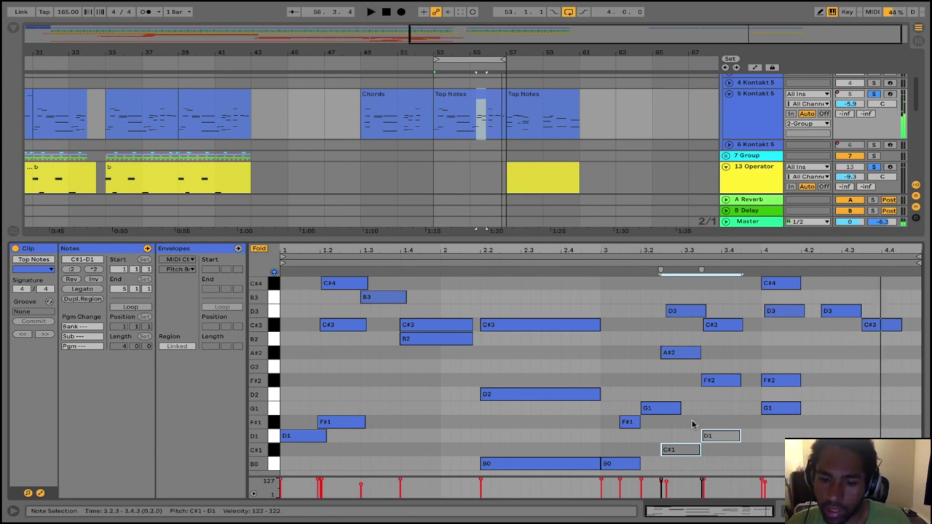
left_click(720, 435)
left_click(599, 264)
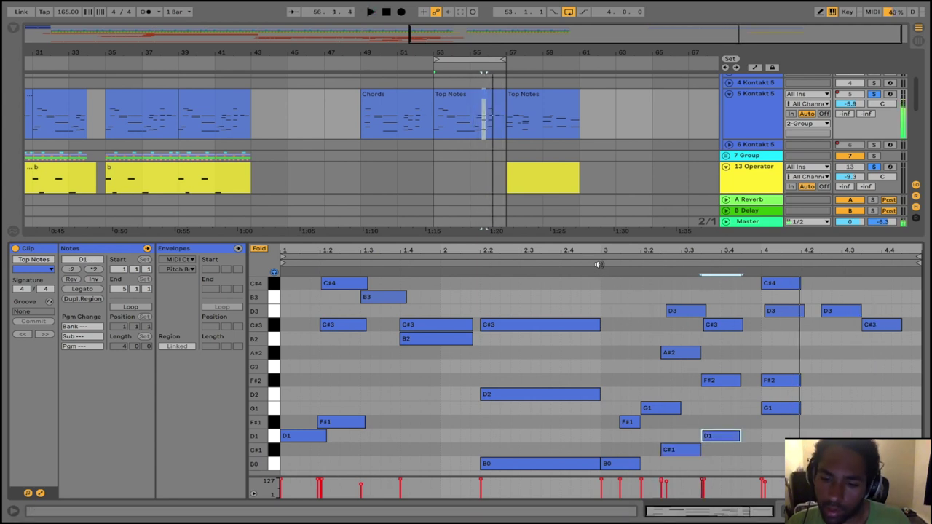
key("0")
left_click(679, 435)
key("space")
left_click(721, 438)
key("0")
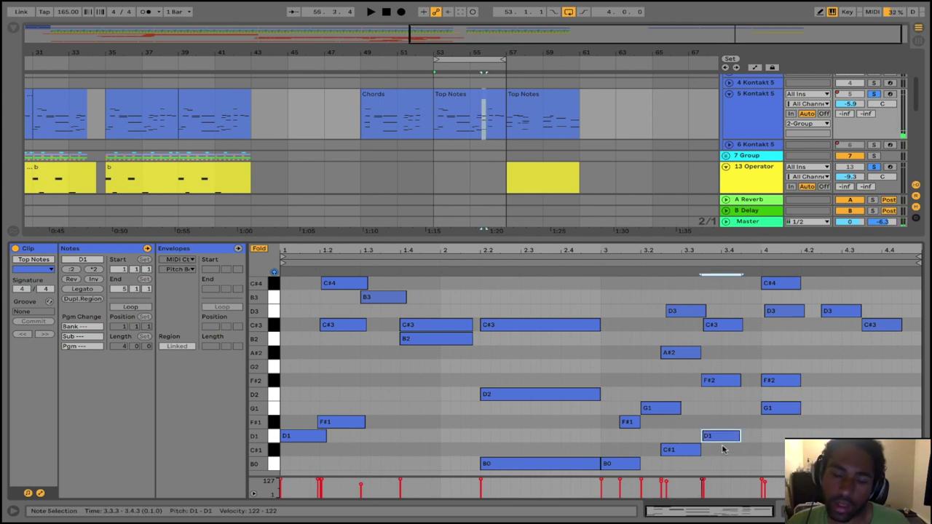
Select and audition the chord at the start of bar 4, from G1 up to C#4
left_click_drag(755, 425, 787, 289)
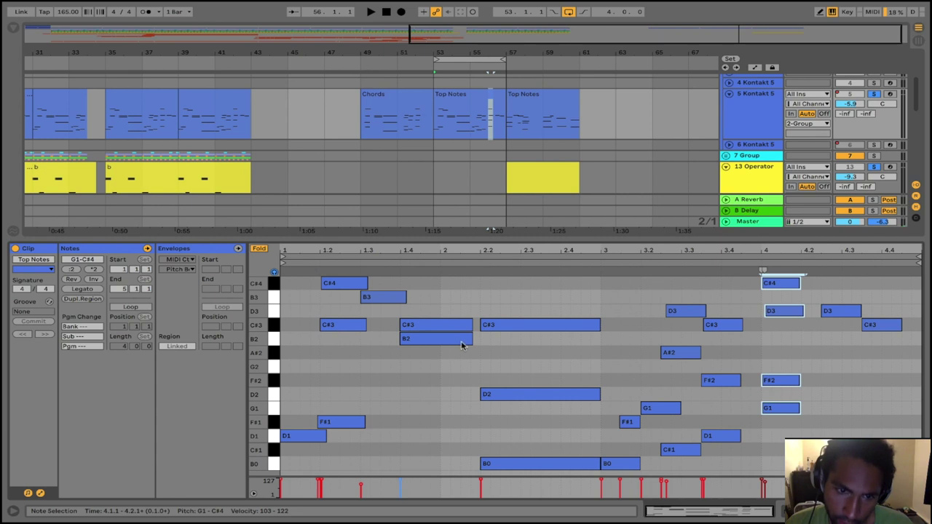
Pick out every C#3 across the clip, together with the C#1 in bar 3 and the C#4 in bar 4
left_click(342, 325)
left_click(459, 324, "shift")
left_click(517, 325, "shift")
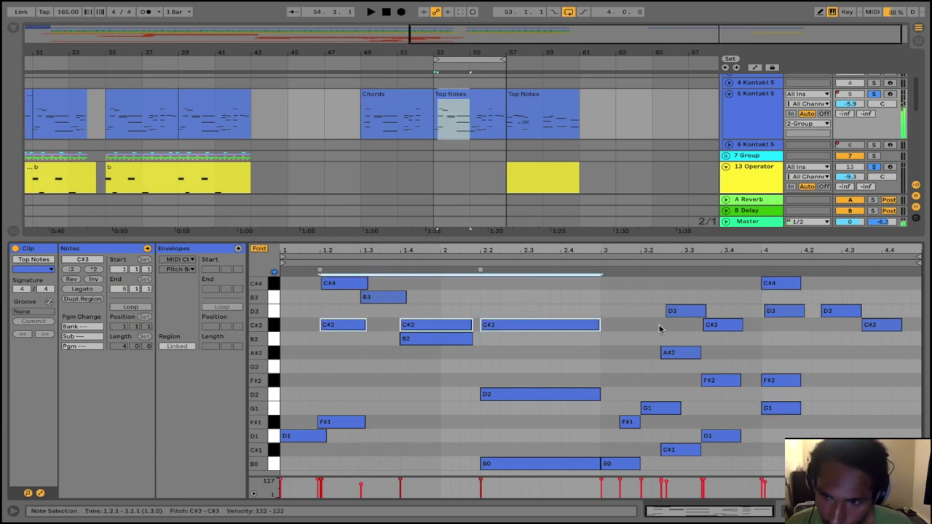
left_click(724, 326, "shift")
left_click(883, 325, "shift")
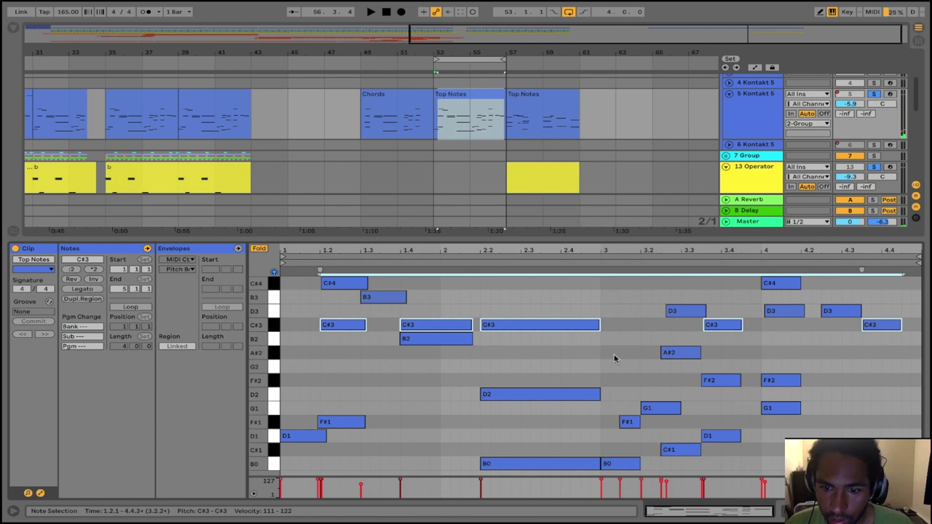
left_click(675, 451, "shift")
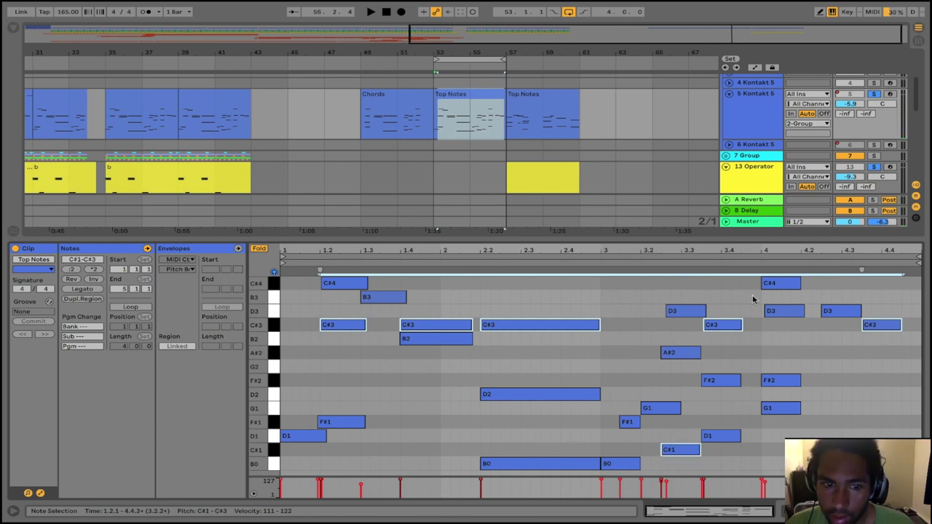
left_click(766, 284, "shift")
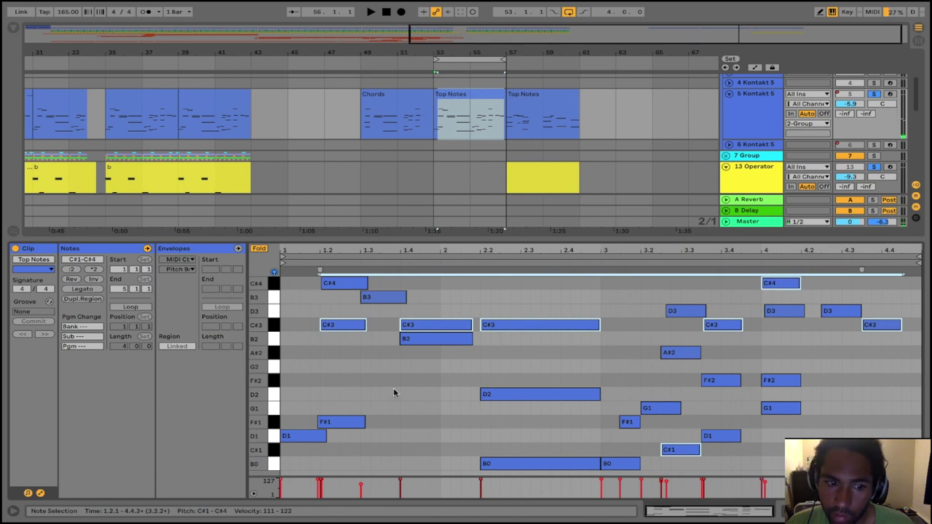
Audition the clip's note groups in order, from the opening D1 and bar 1 chords through bar 3 to the closing D3 and C#3
left_click(295, 382)
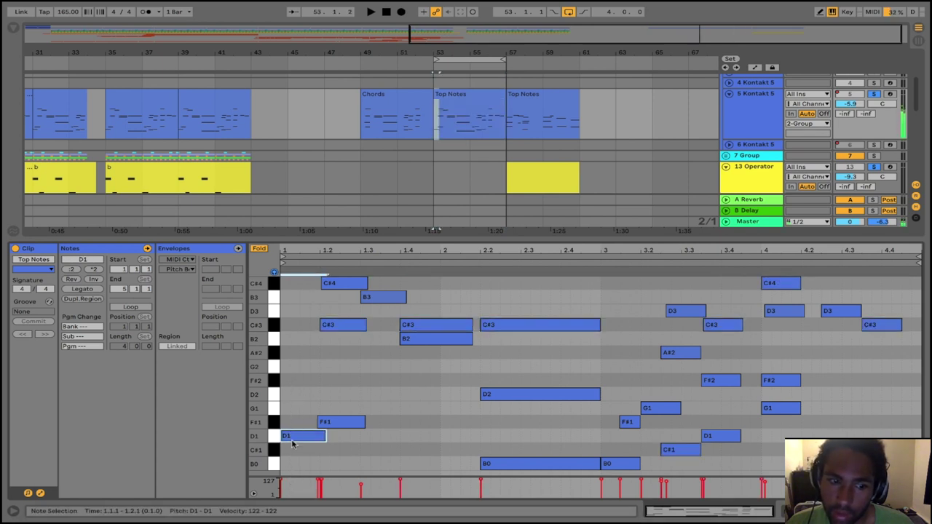
left_click_drag(294, 437, 357, 284)
key("ctrl+z")
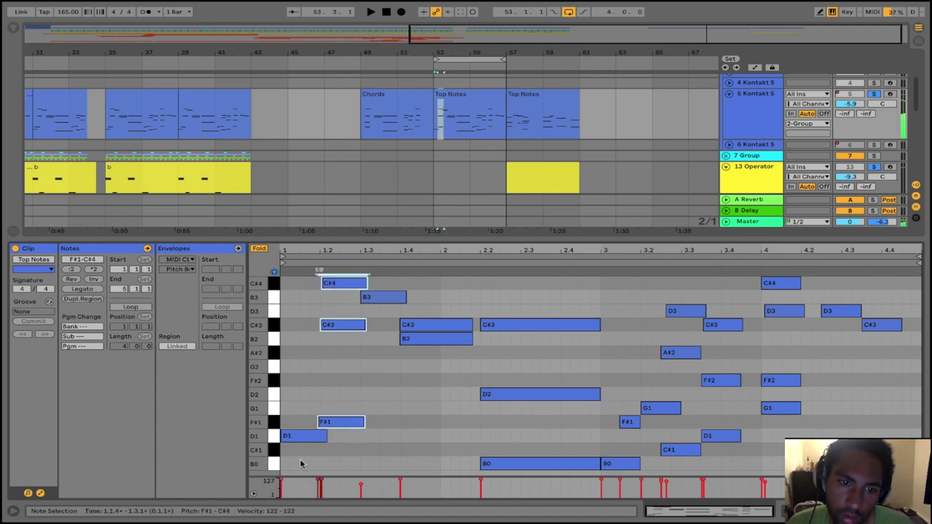
left_click_drag(410, 408, 452, 315)
left_click_drag(616, 376, 704, 466)
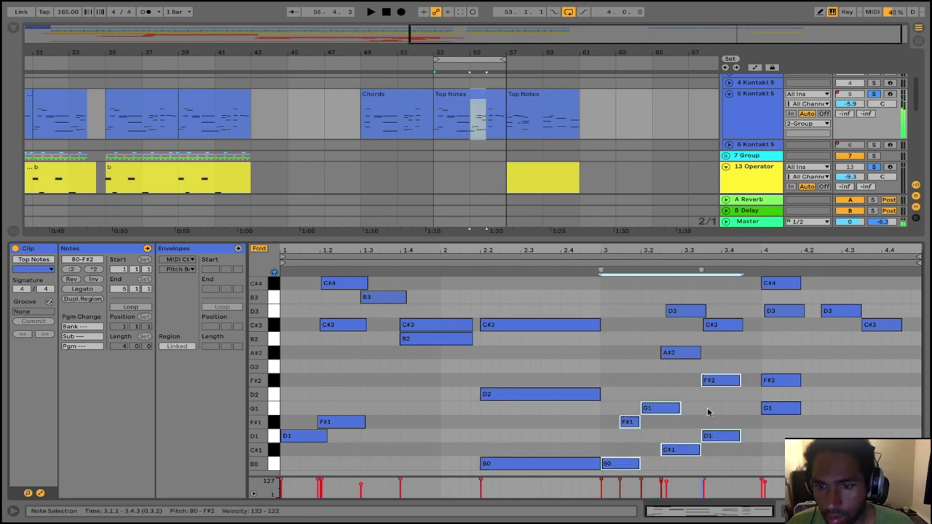
left_click_drag(699, 404, 741, 289)
left_click_drag(769, 423, 803, 278)
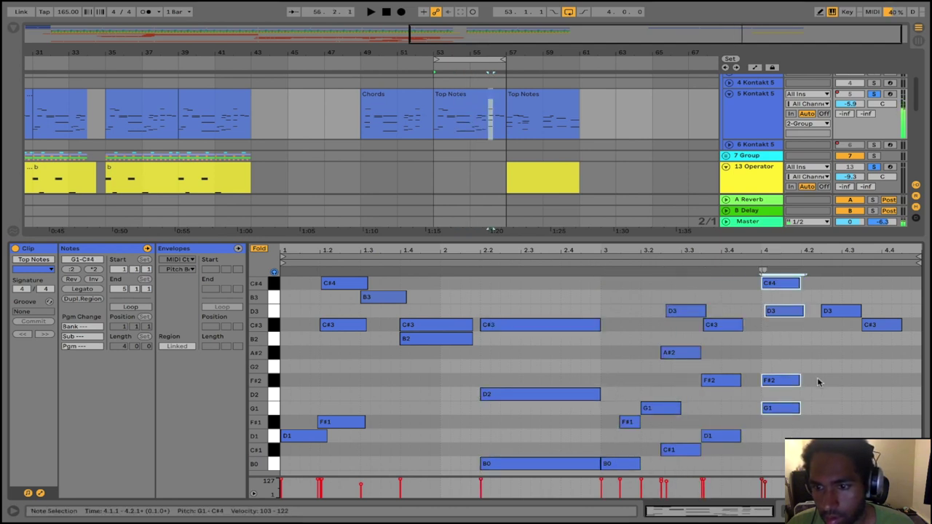
left_click_drag(834, 360, 896, 276)
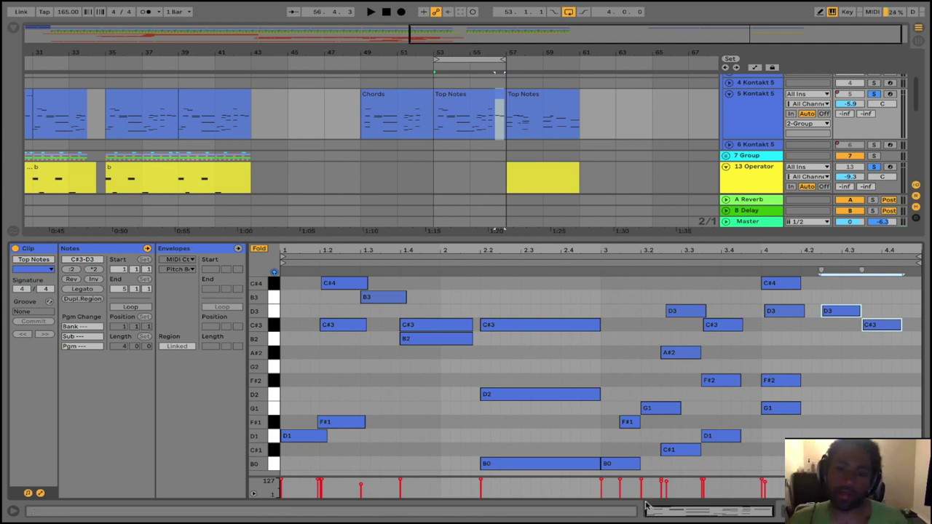
Hide the clip's note editor and collapse the expanded tracks and groups to play the whole arrangement from near its start
left_click_drag(629, 237, 547, 505)
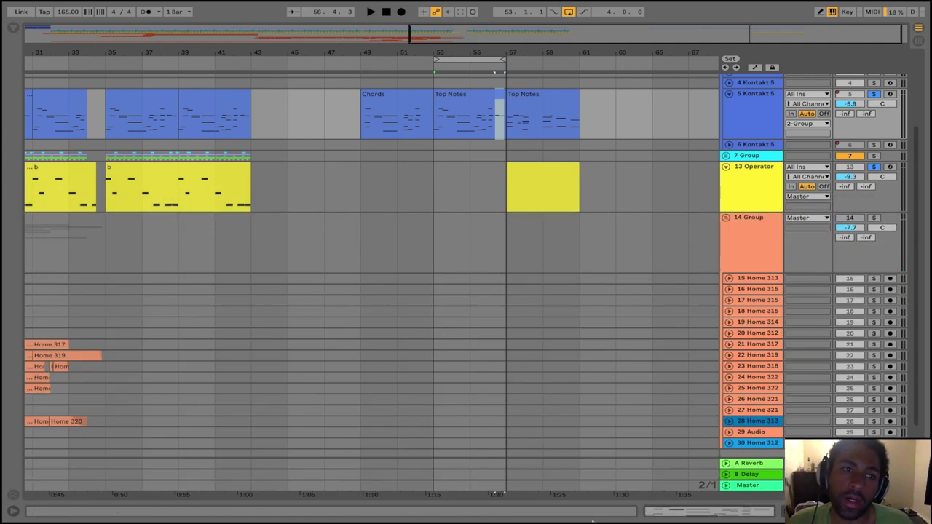
left_click_drag(219, 51, 468, 52)
left_click_drag(58, 49, 332, 49)
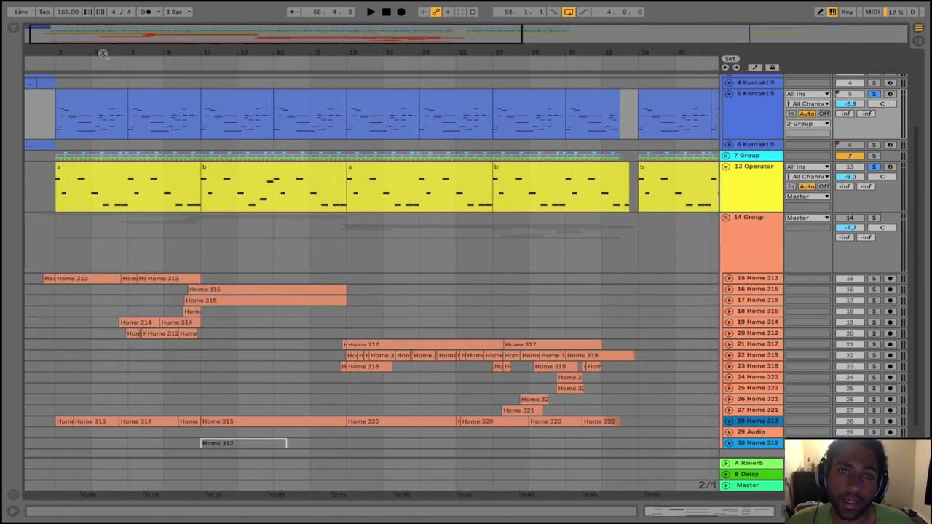
left_click_drag(95, 53, 102, 53)
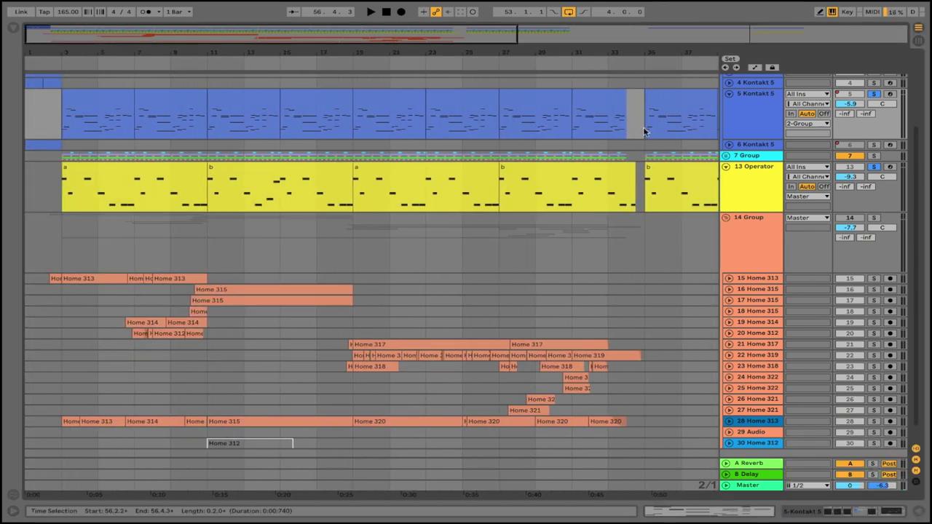
left_click(728, 98)
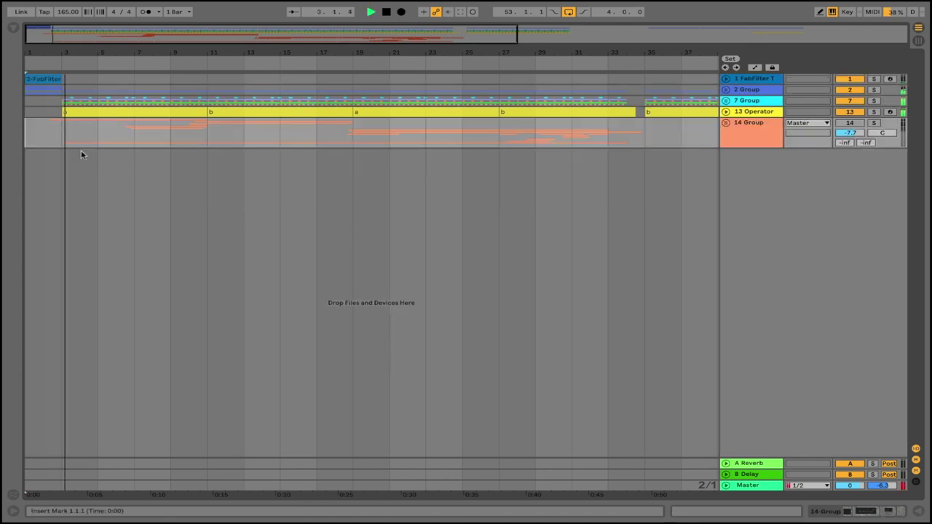